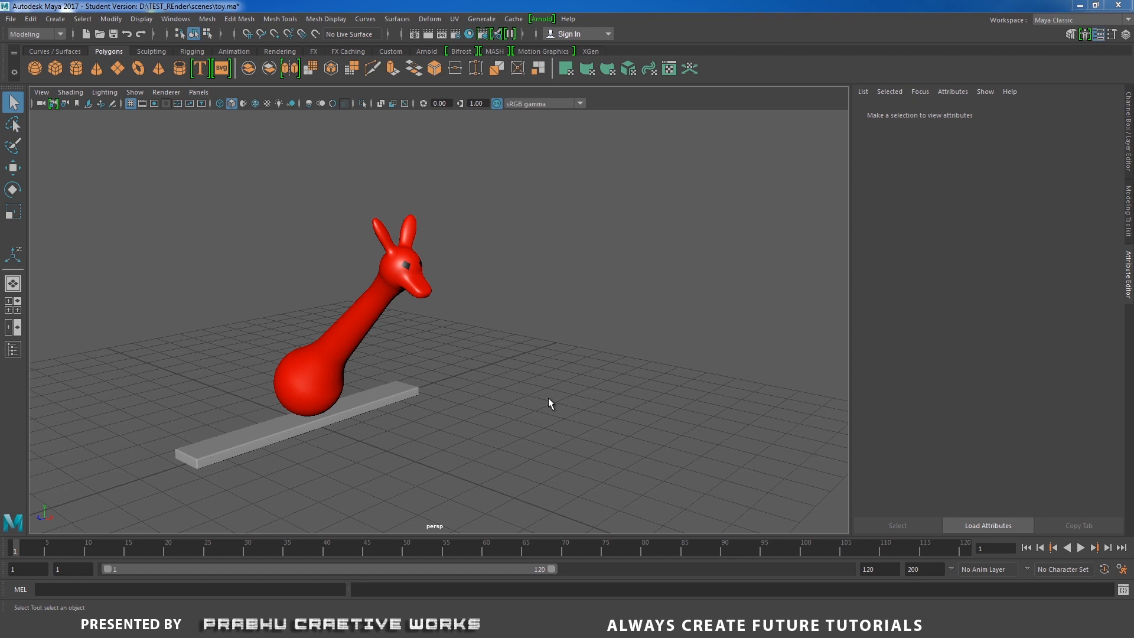
Step: Switch the workspace from Maya Classic to Animation
{"action": "left_click", "coordinate": [178, 18]}
{"action": "mouse_move", "coordinate": [186, 42]}
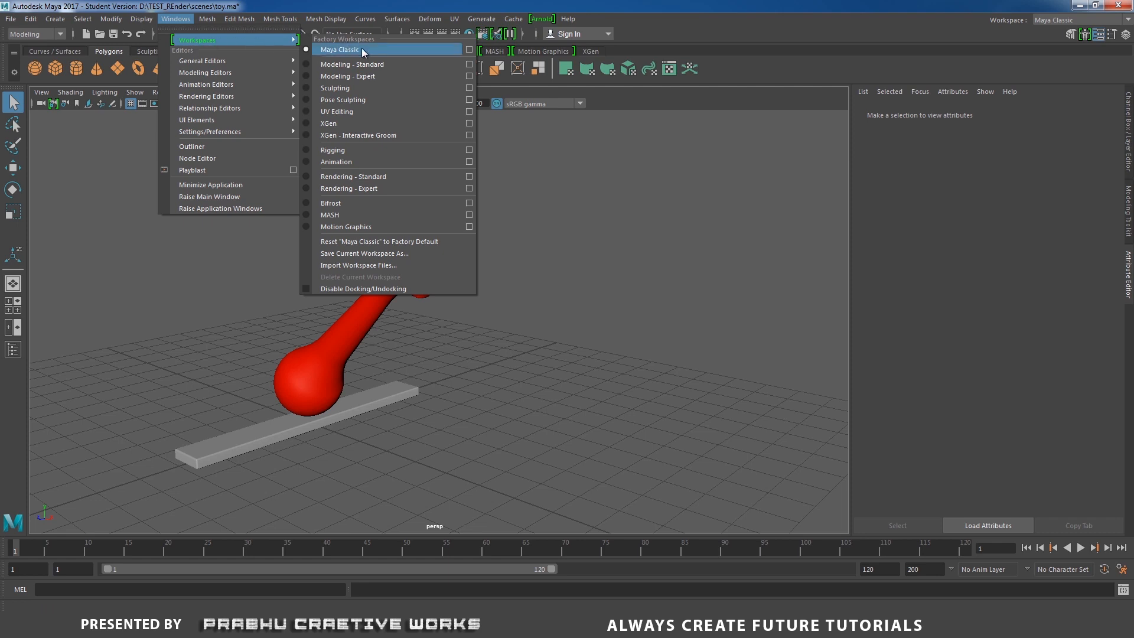
{"action": "left_click", "coordinate": [346, 168]}
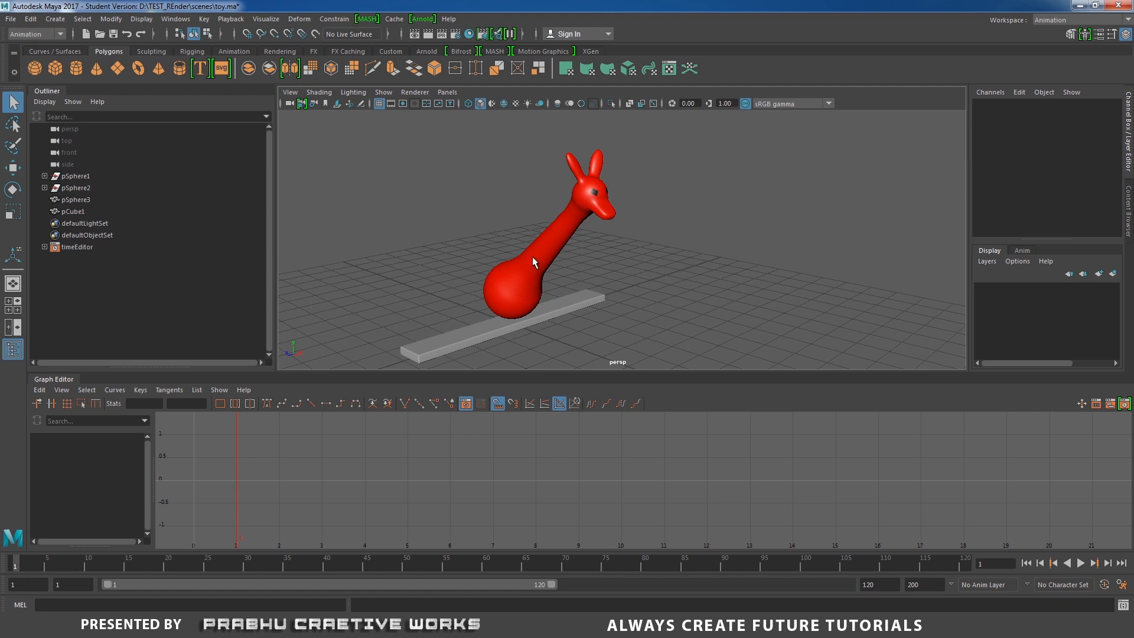
Step: Select the red giraffe toy mesh and key its Rotate Z at 0 on frame 1
{"action": "left_click", "coordinate": [558, 245]}
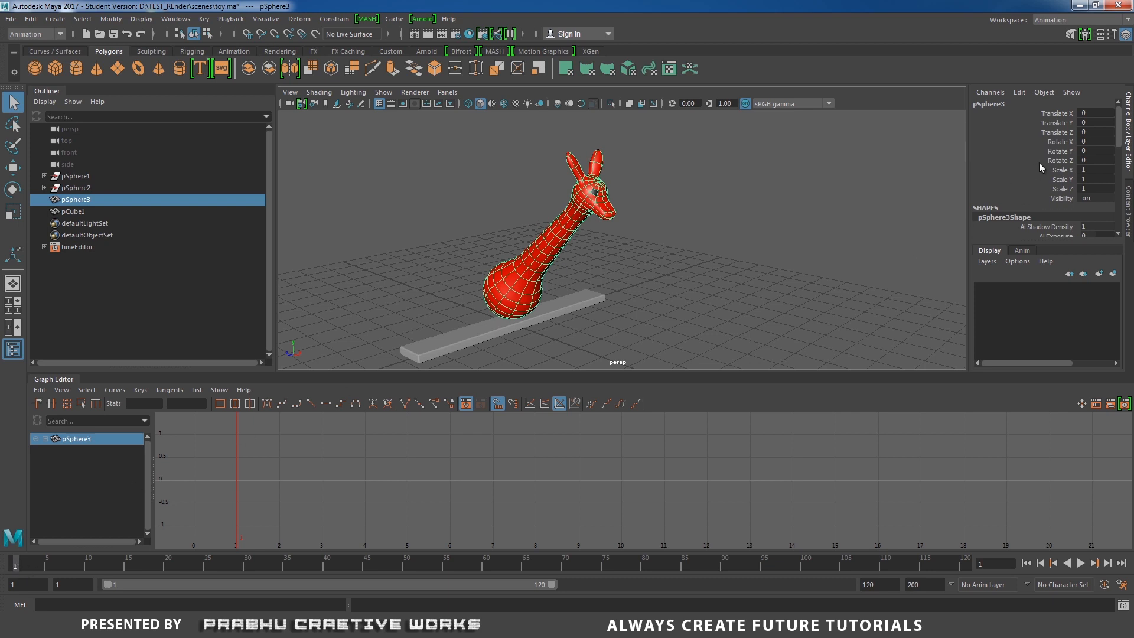
{"action": "left_click", "coordinate": [1061, 160]}
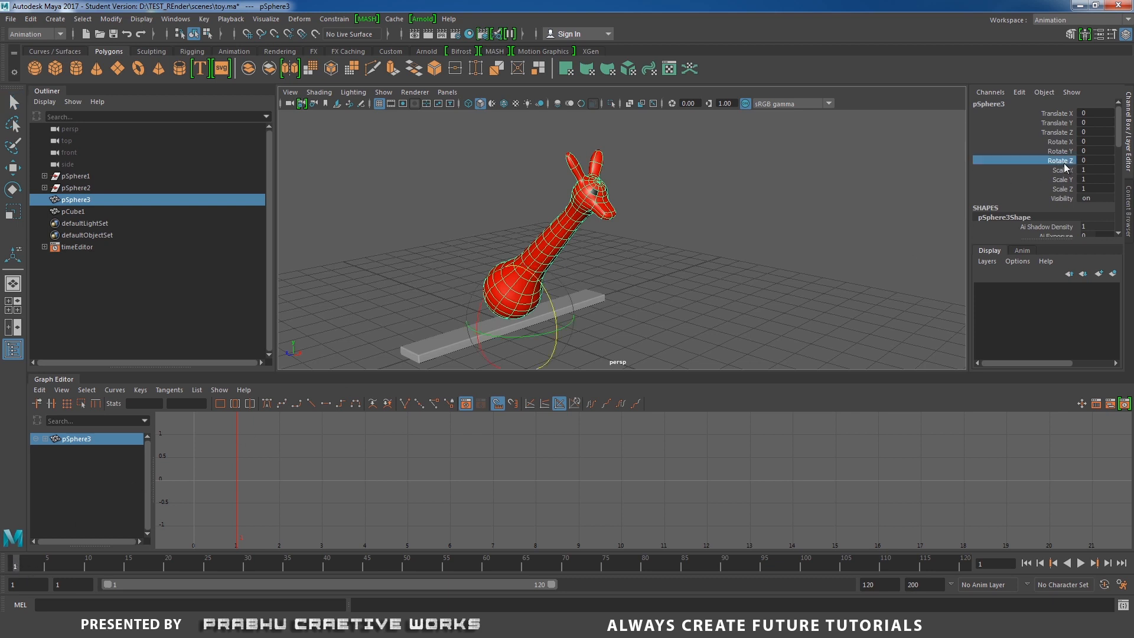
{"action": "right_click", "coordinate": [1051, 160]}
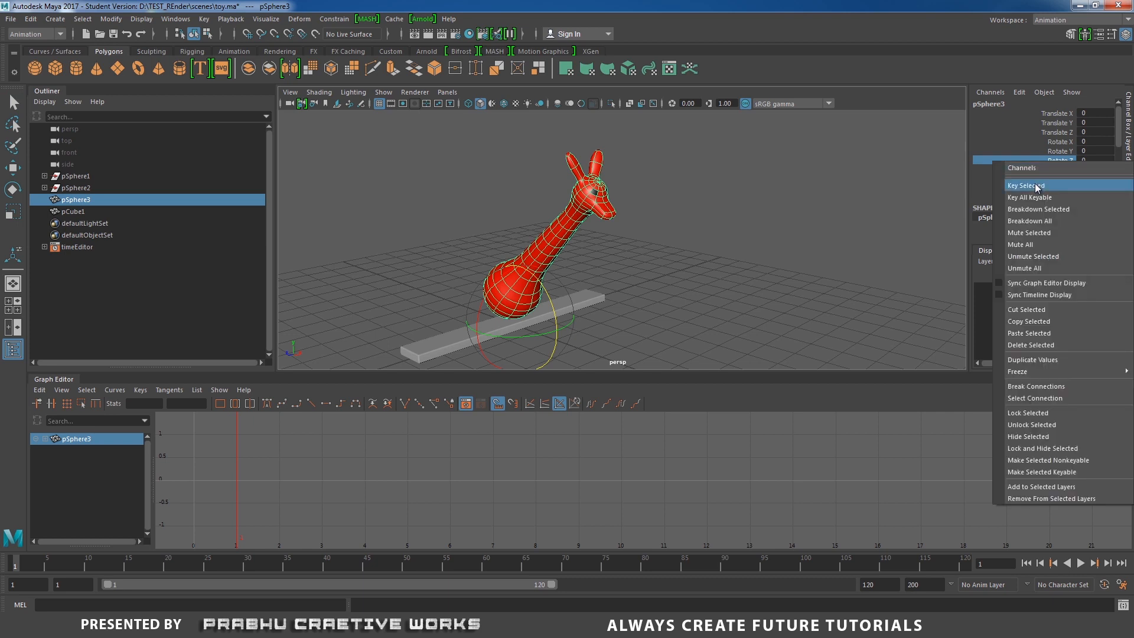
{"action": "left_click", "coordinate": [1035, 185]}
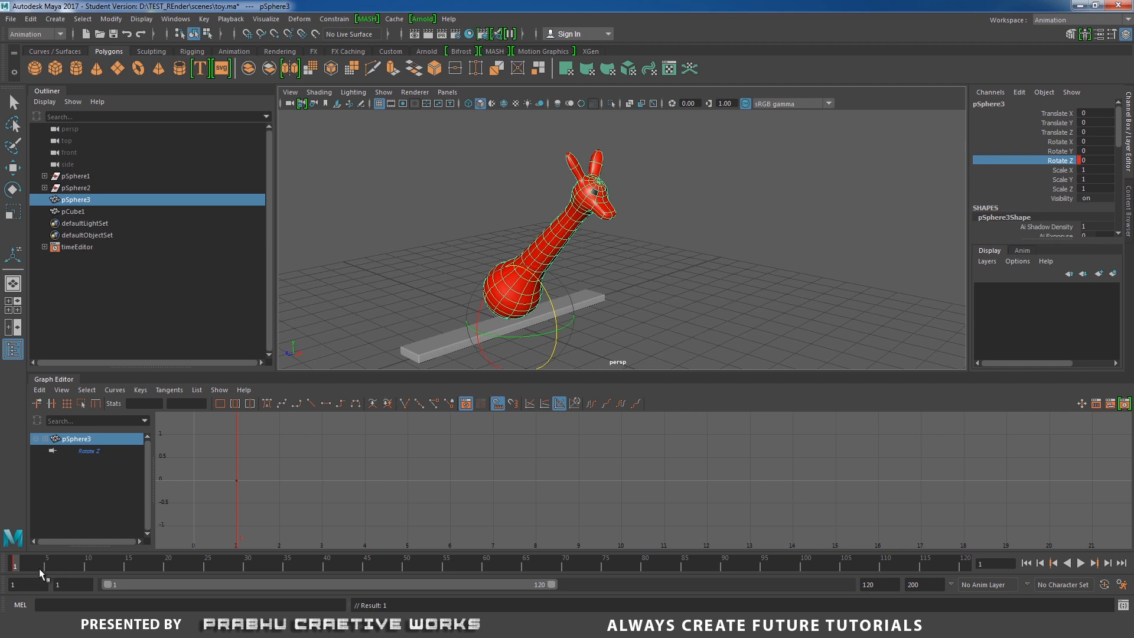
Step: At frame 10, set the giraffe's Rotate Z to -30 and key that channel
{"action": "left_click_drag", "start_coordinate": [28, 565], "coordinate": [84, 570]}
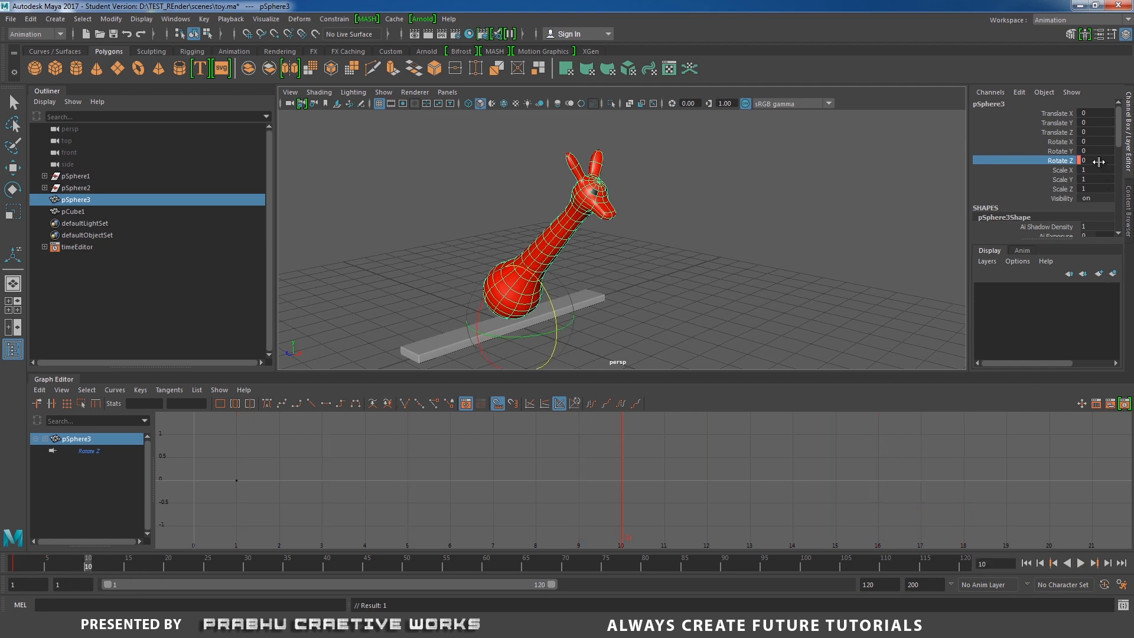
{"action": "left_click", "coordinate": [1098, 161]}
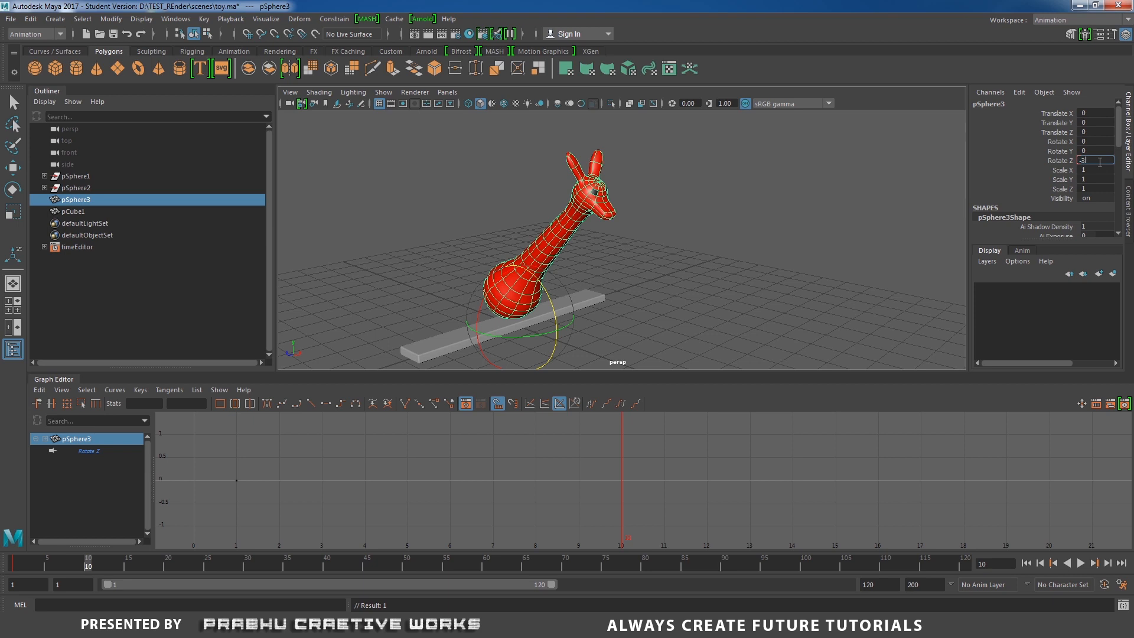
{"action": "type", "text": "-30"}
{"action": "key", "text": "Return"}
{"action": "left_click", "coordinate": [1063, 163]}
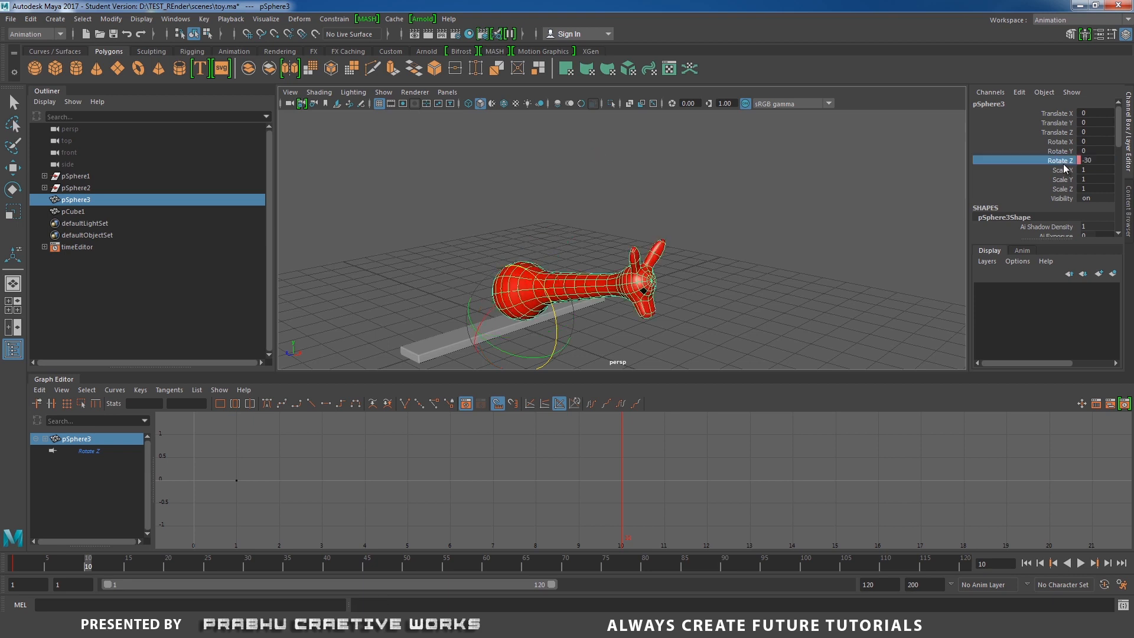
{"action": "right_click", "coordinate": [1063, 163]}
{"action": "left_click", "coordinate": [1045, 188]}
Step: At frame 20, set the giraffe's Rotate Z back to 0 and key that channel
{"action": "left_click_drag", "start_coordinate": [88, 568], "coordinate": [168, 567]}
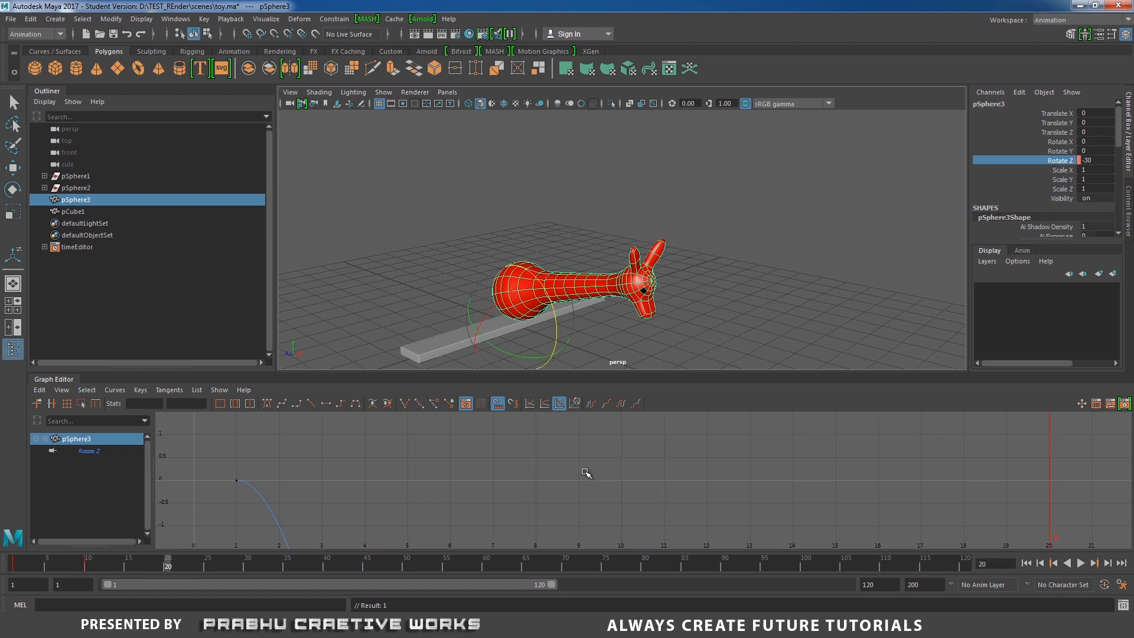
{"action": "left_click", "coordinate": [1101, 160]}
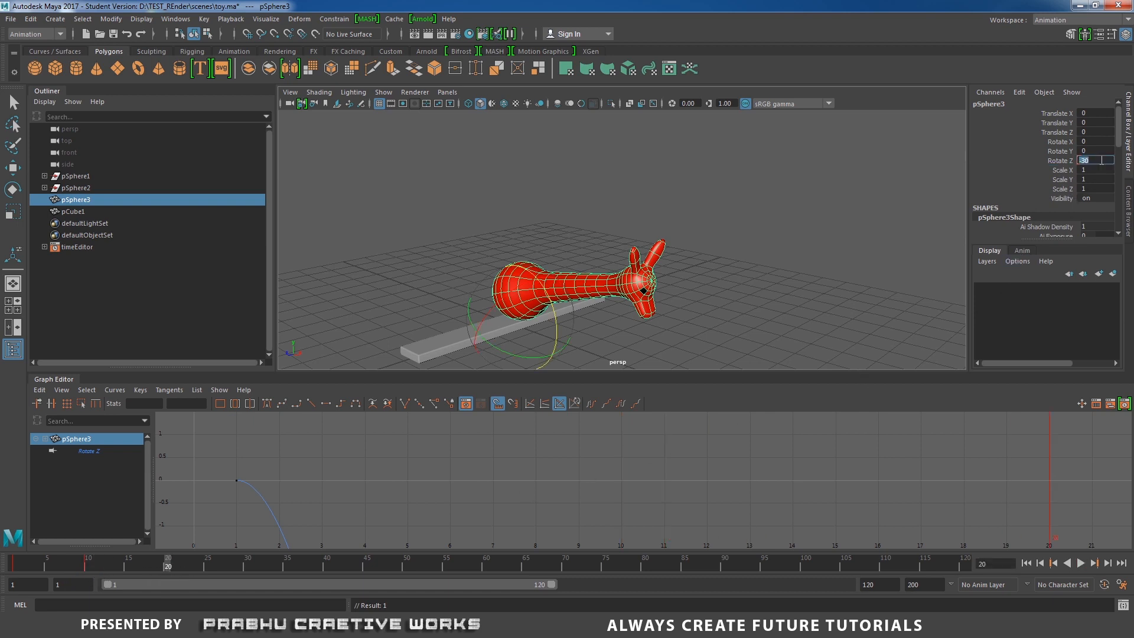
{"action": "key", "text": "Return"}
{"action": "left_click", "coordinate": [1059, 160]}
{"action": "right_click", "coordinate": [1059, 160]}
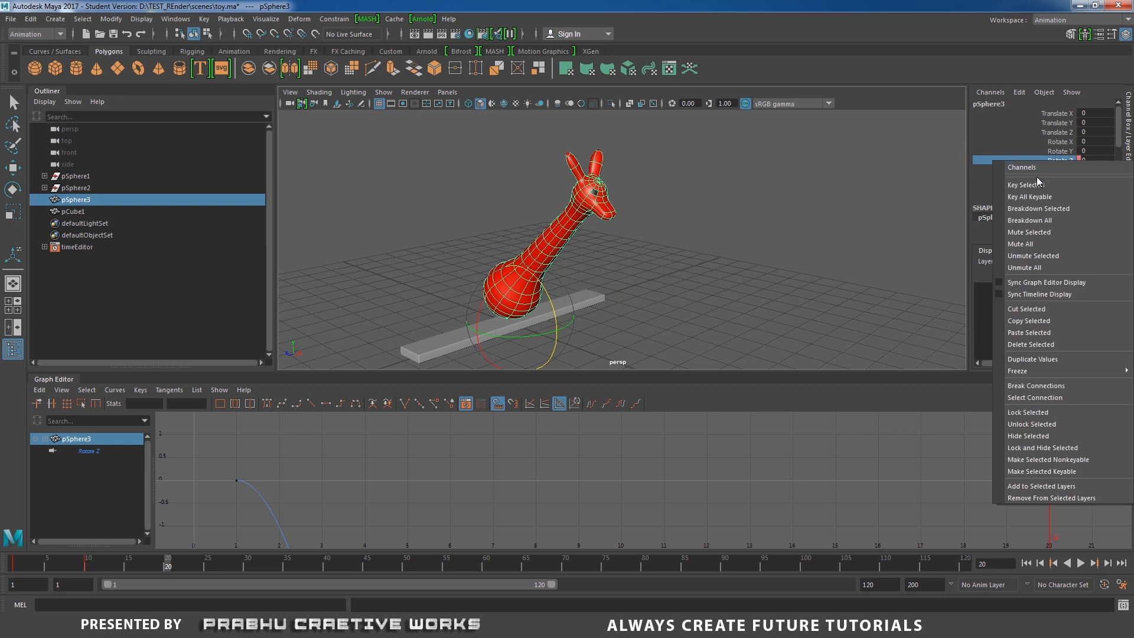
{"action": "left_click", "coordinate": [1038, 184]}
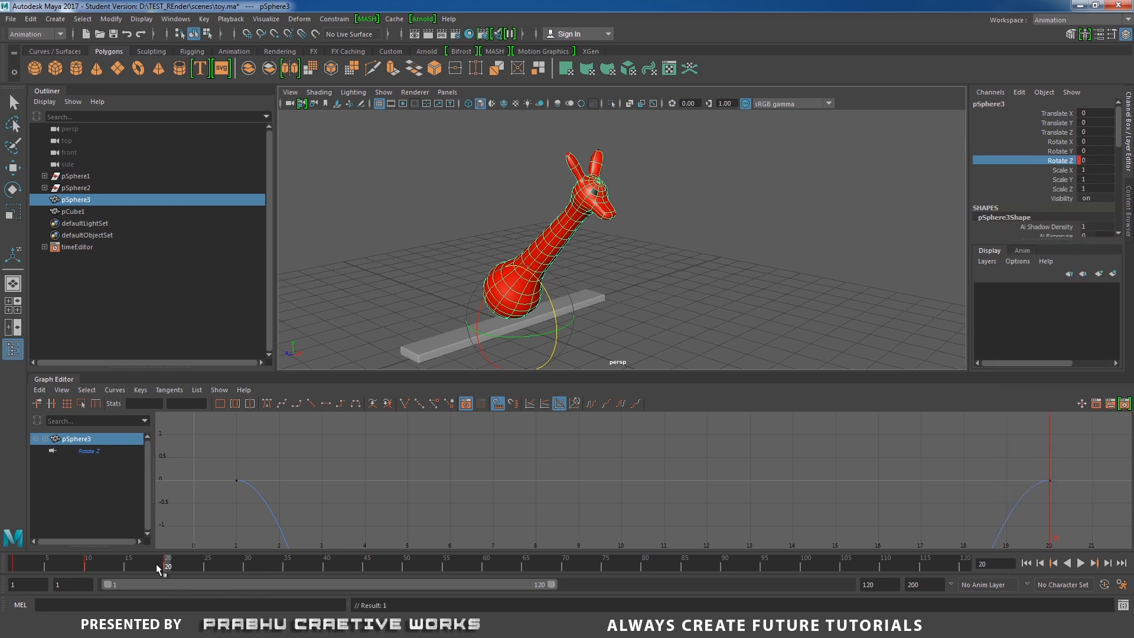
Step: Preview the tilting motion between frames 1 and 20 and frame its Rotate Z curve in the Graph Editor
{"action": "key", "text": "alt+v"}
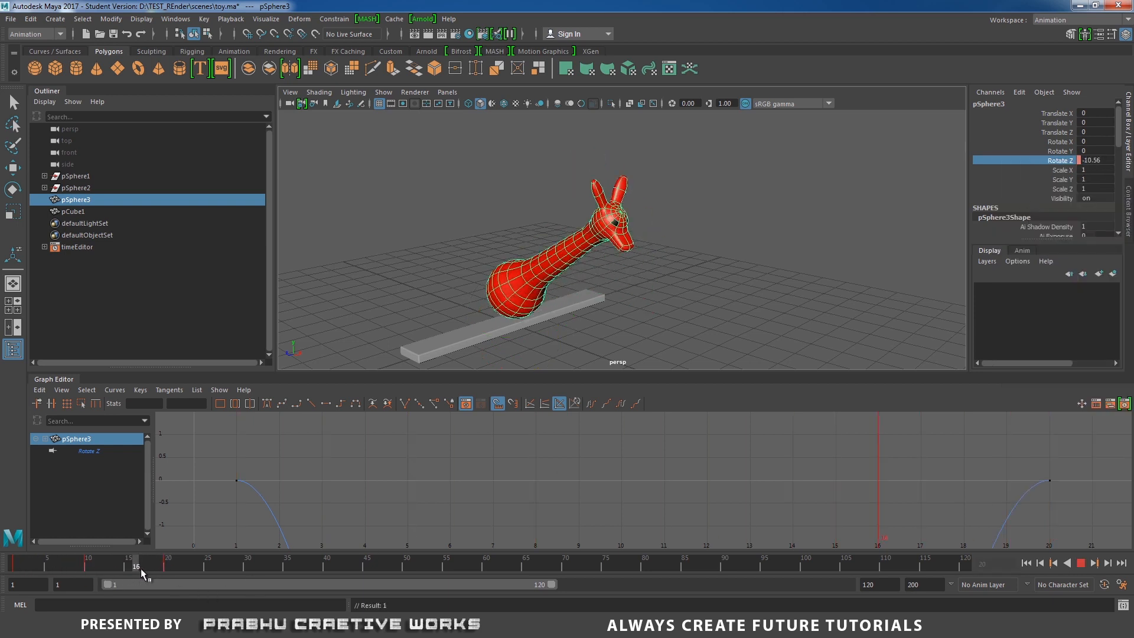
{"action": "left_click_drag", "start_coordinate": [140, 569], "coordinate": [32, 566]}
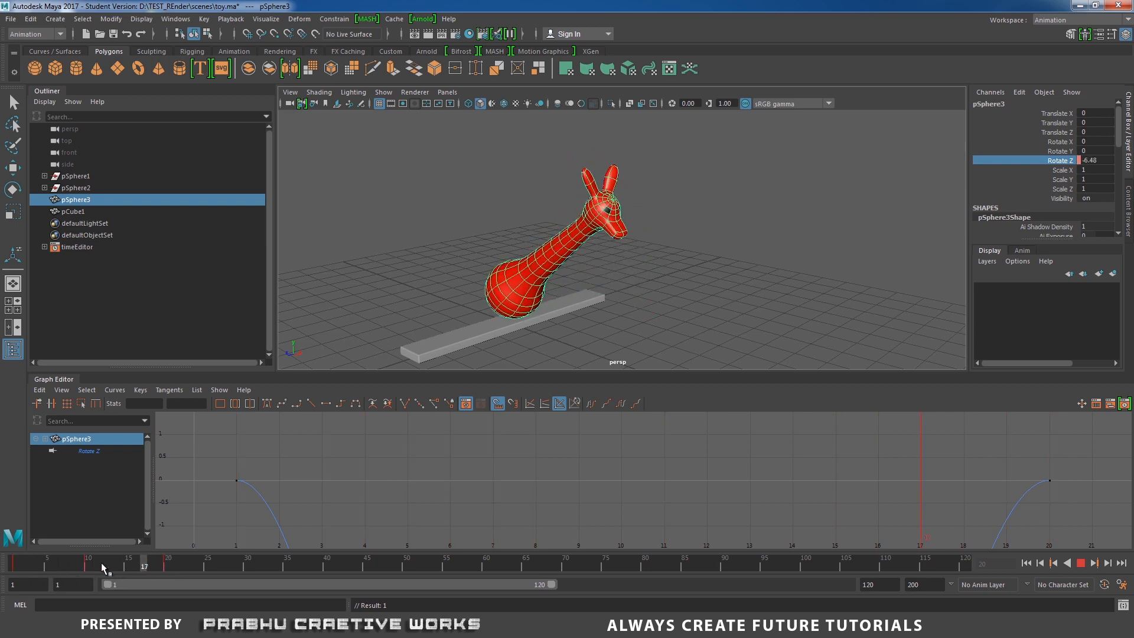
{"action": "left_click_drag", "start_coordinate": [101, 563], "coordinate": [134, 567]}
{"action": "left_click", "coordinate": [102, 438]}
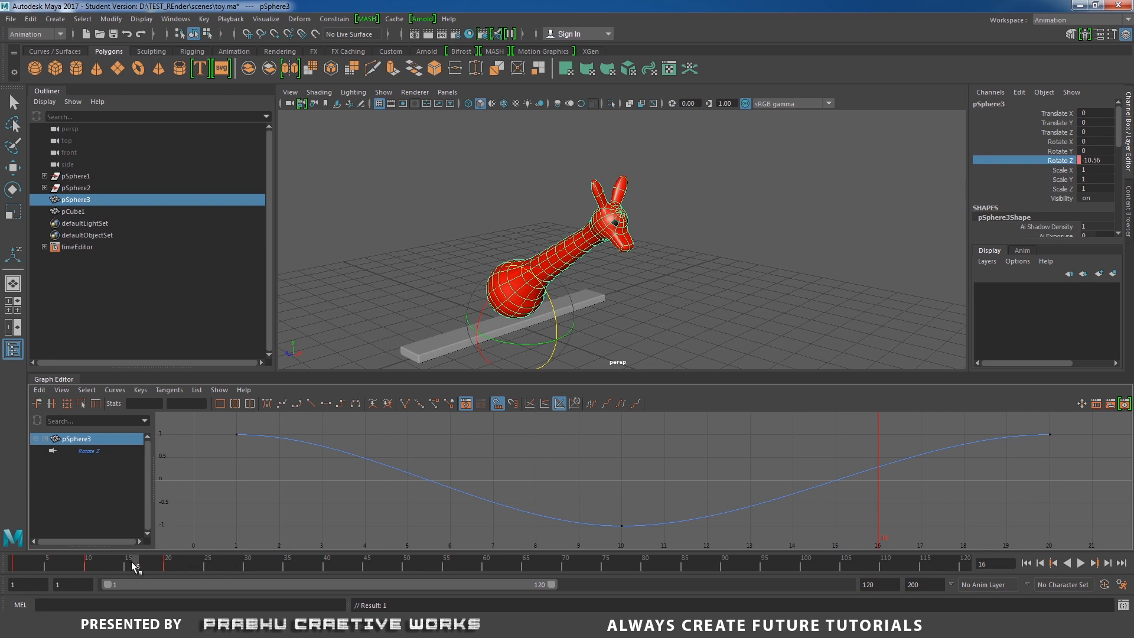
{"action": "key", "text": "alt+v"}
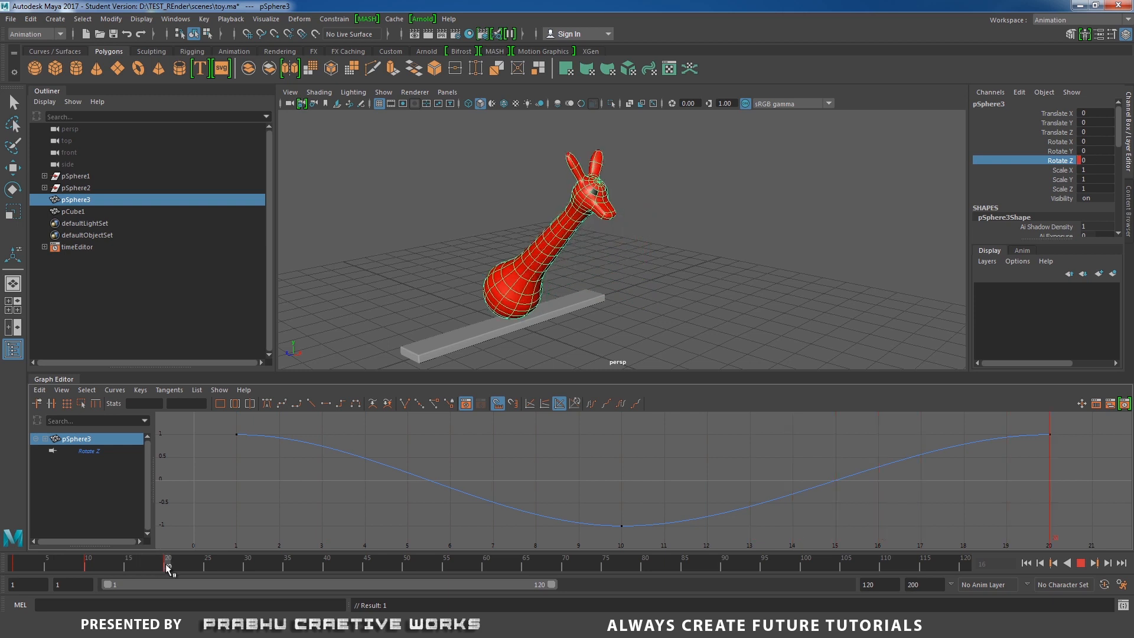
{"action": "key", "text": "alt+v"}
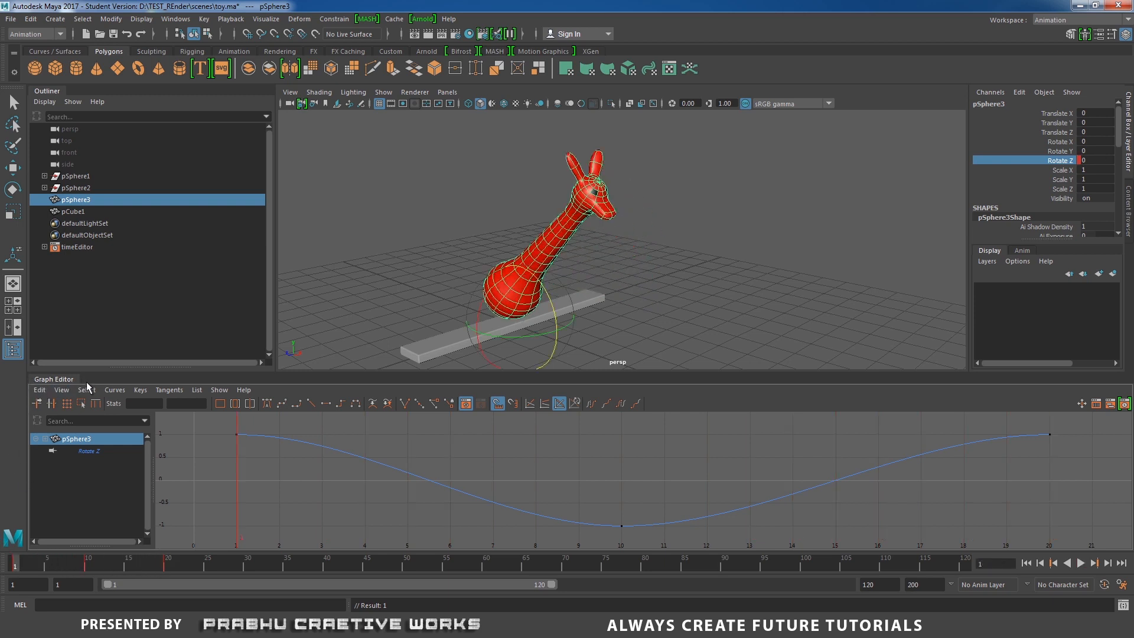
Step: Open the Time Editor and add the selected giraffe's keyed animation as a clip from the scene selection
{"action": "left_click", "coordinate": [1126, 408]}
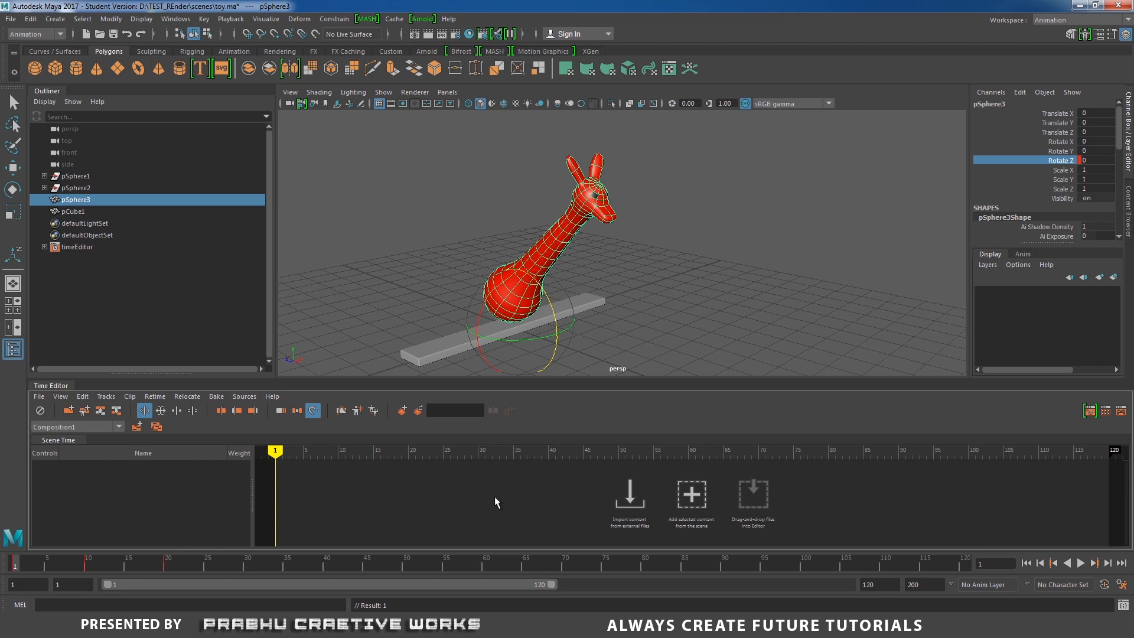
{"action": "key", "text": "q"}
{"action": "left_click", "coordinate": [761, 314]}
{"action": "left_click", "coordinate": [551, 235]}
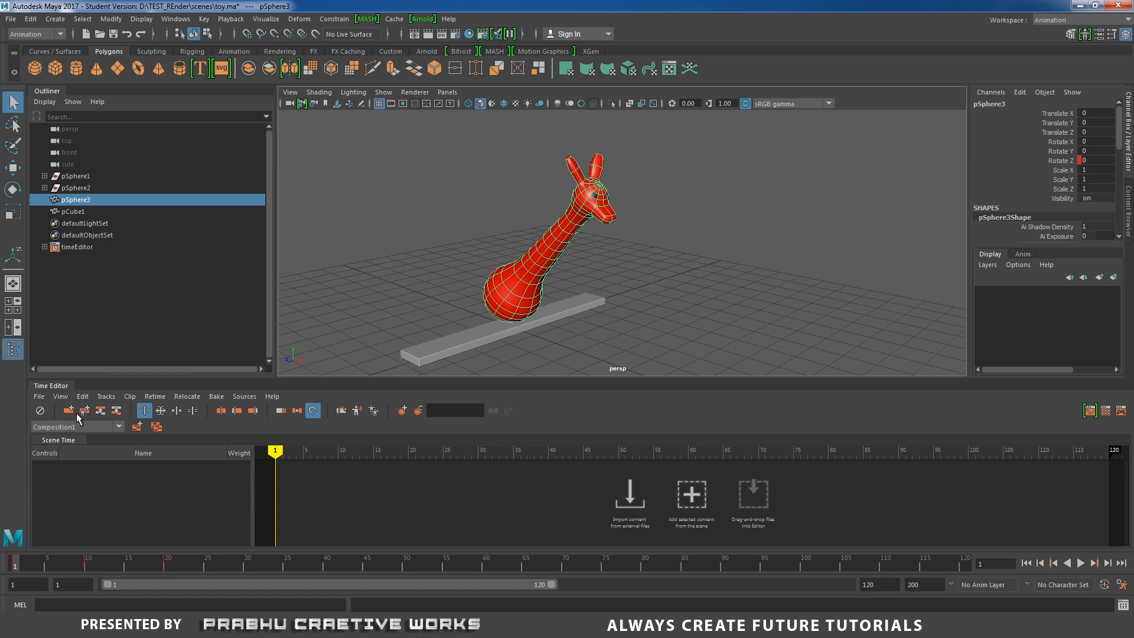
{"action": "left_click", "coordinate": [41, 397]}
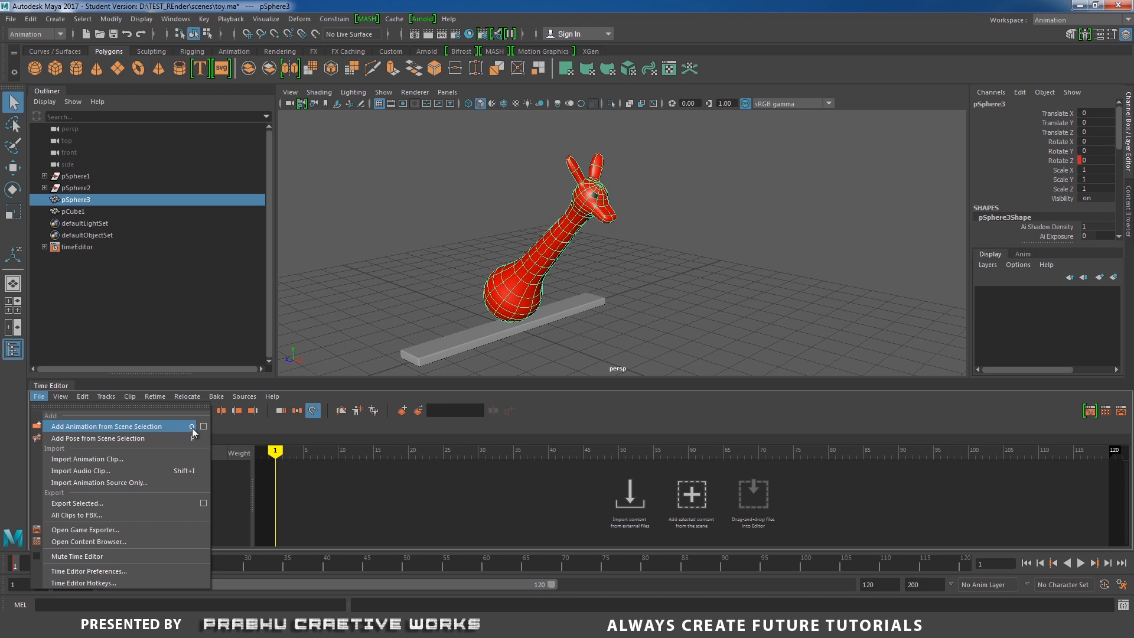
{"action": "left_click", "coordinate": [136, 429]}
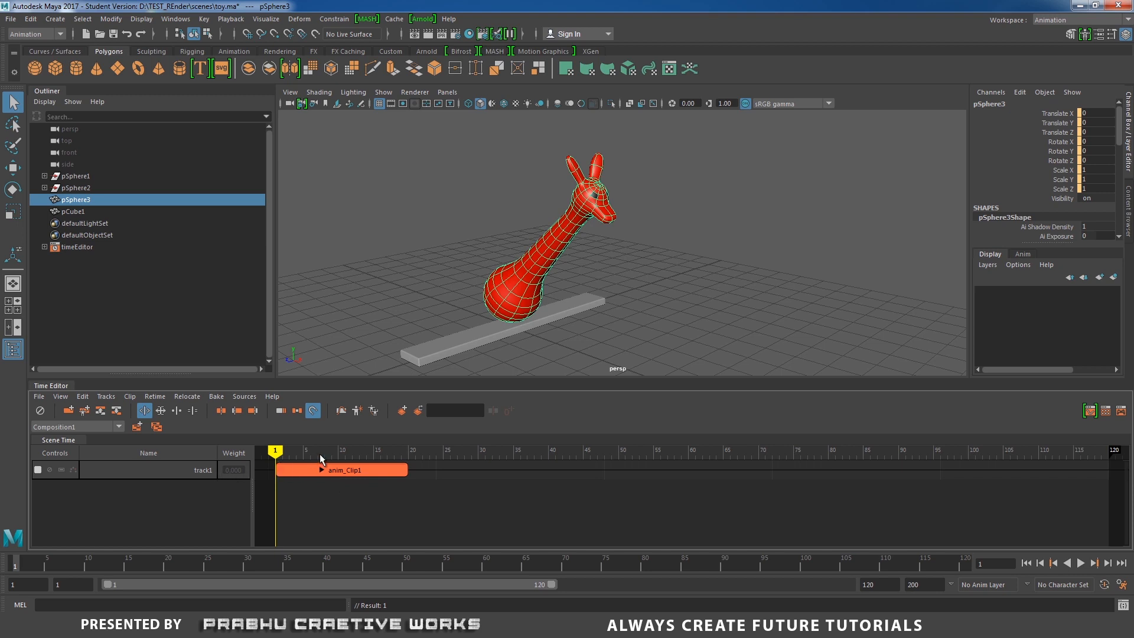
Step: Check the composition list and examine the pSphere3 keys inside the expanded anim_Clip1, leaving the clip collapsed
{"action": "left_click", "coordinate": [83, 427]}
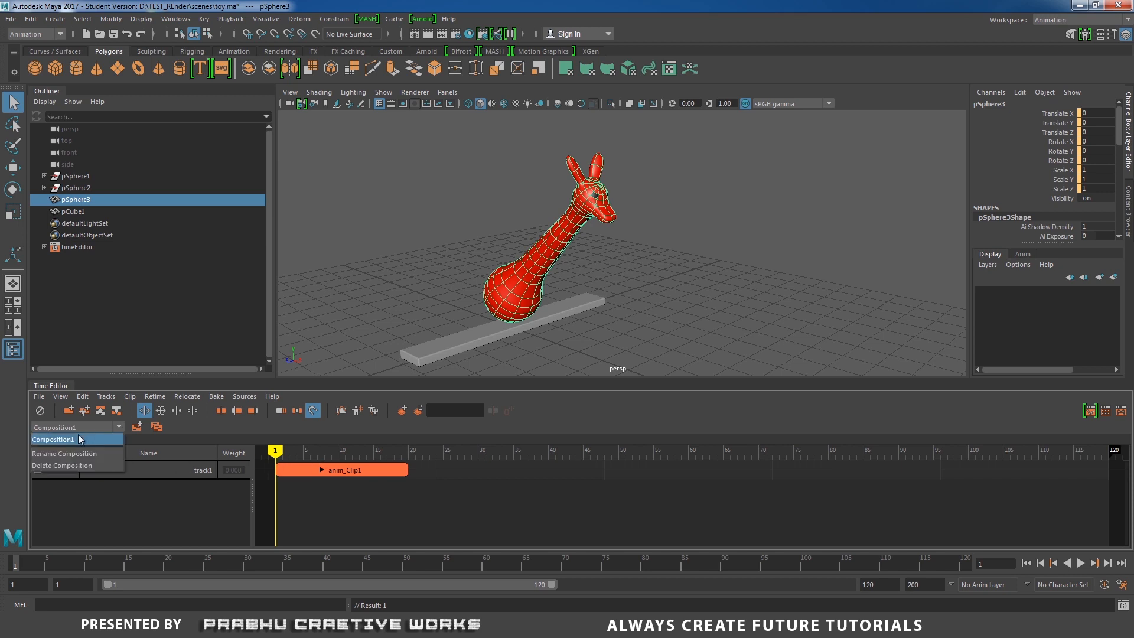
{"action": "left_click", "coordinate": [63, 440]}
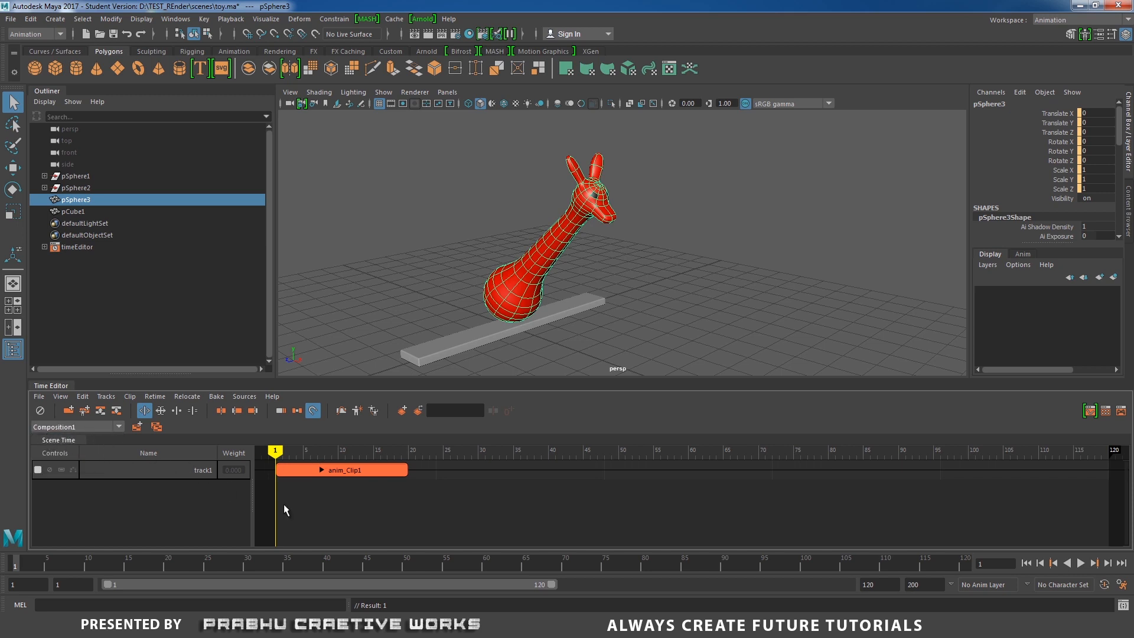
{"action": "left_click", "coordinate": [346, 469]}
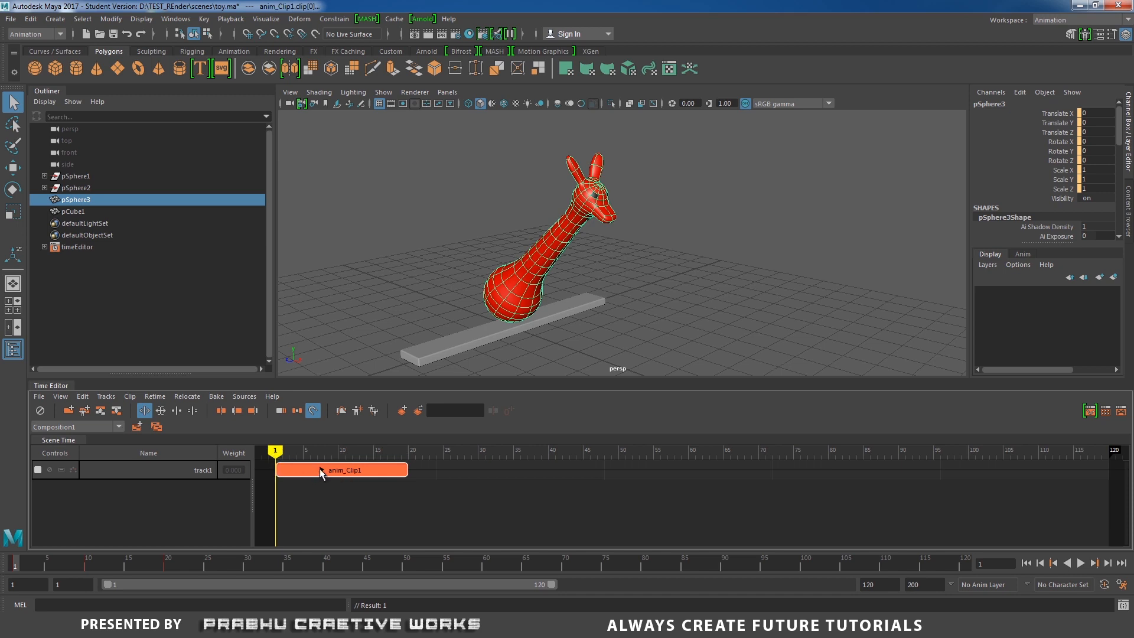
{"action": "left_click", "coordinate": [322, 470]}
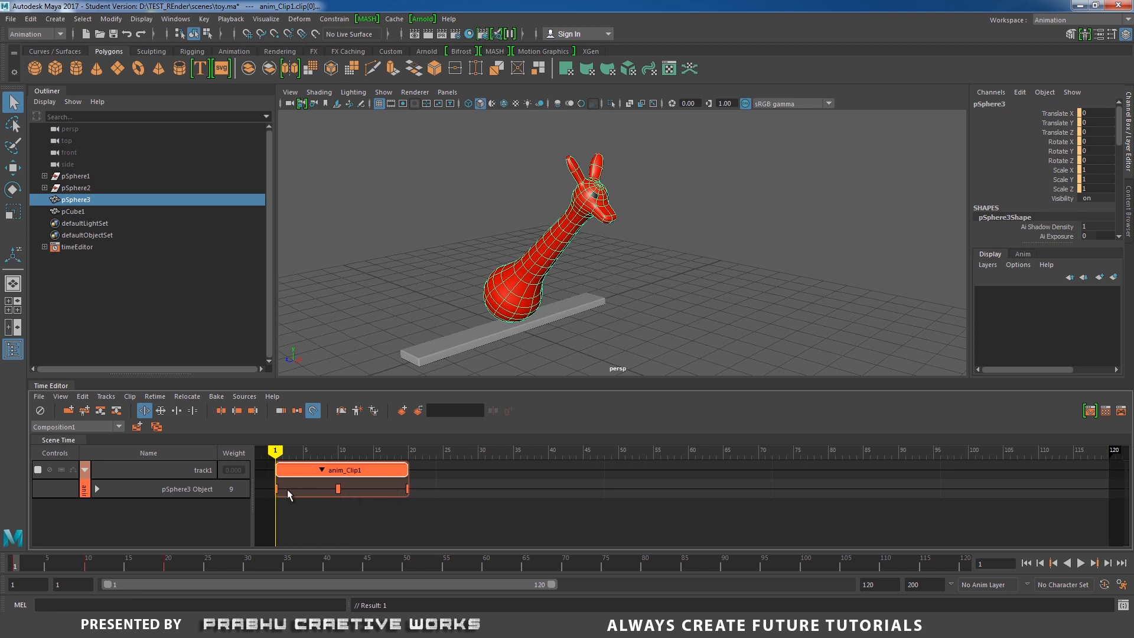
{"action": "mouse_move", "coordinate": [275, 452]}
{"action": "left_mouse_down"}
{"action": "mouse_move", "coordinate": [411, 452]}
{"action": "mouse_move", "coordinate": [270, 458]}
{"action": "left_mouse_up"}
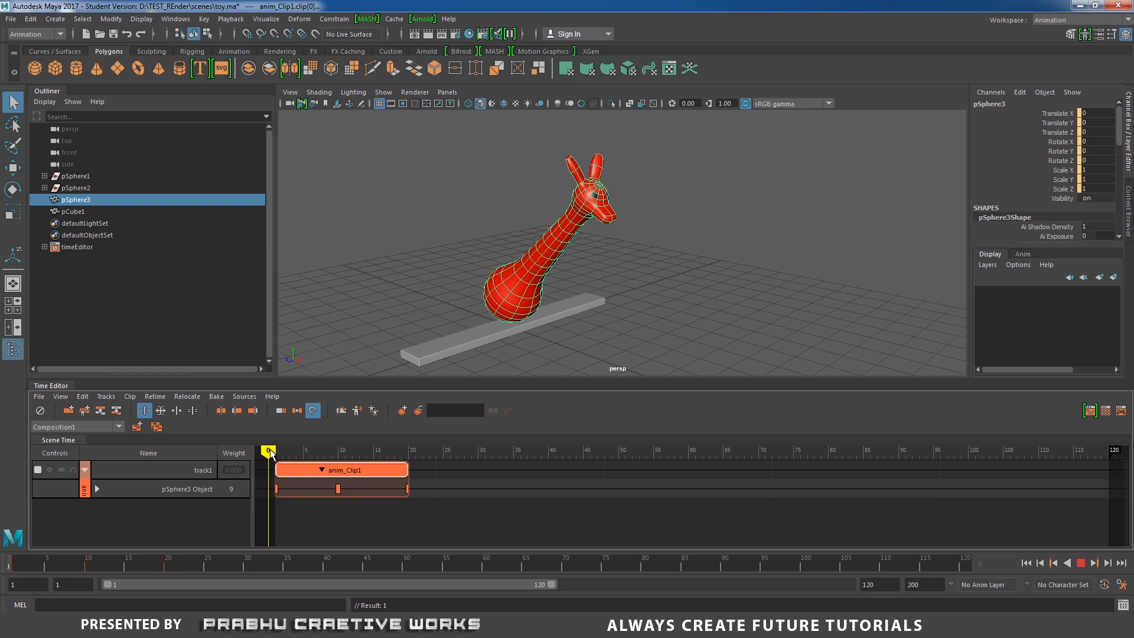
{"action": "left_click", "coordinate": [282, 453]}
{"action": "left_click", "coordinate": [322, 470]}
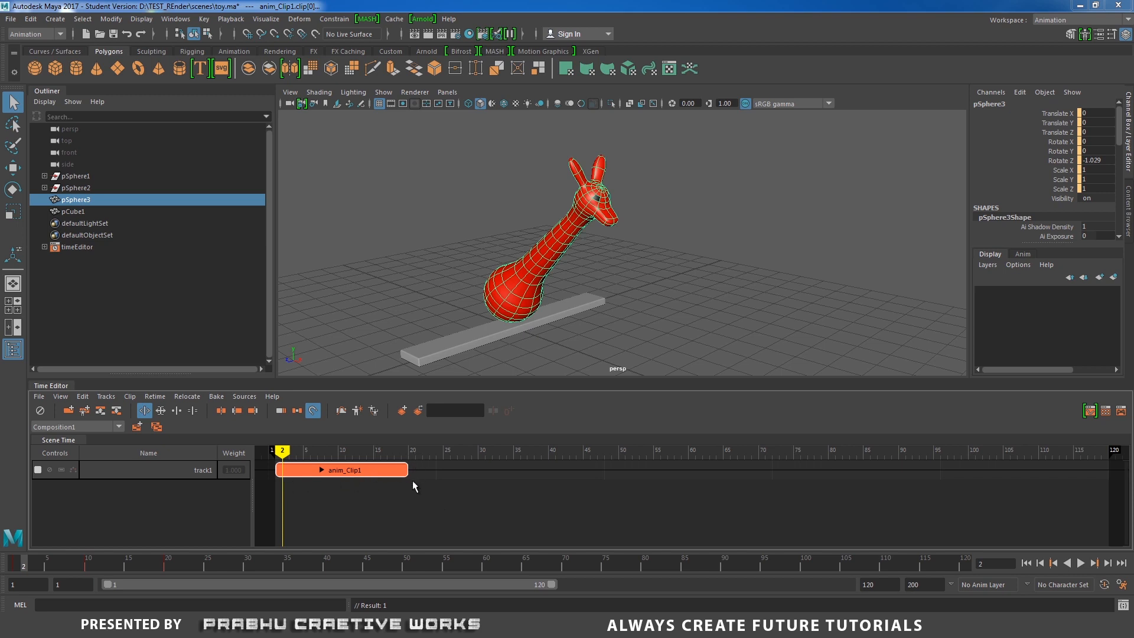
Step: Preview the clip's motion by playing and scrubbing it in the Time Editor
{"action": "key", "text": "alt+v"}
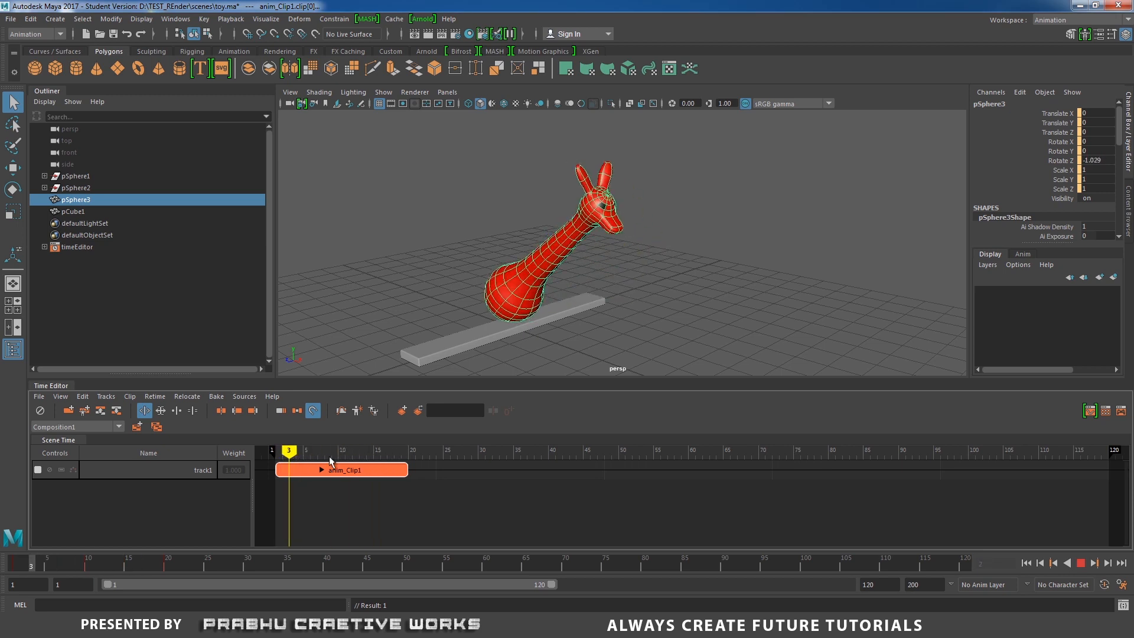
{"action": "key", "text": "alt+v"}
{"action": "left_click_drag", "start_coordinate": [353, 453], "coordinate": [314, 453]}
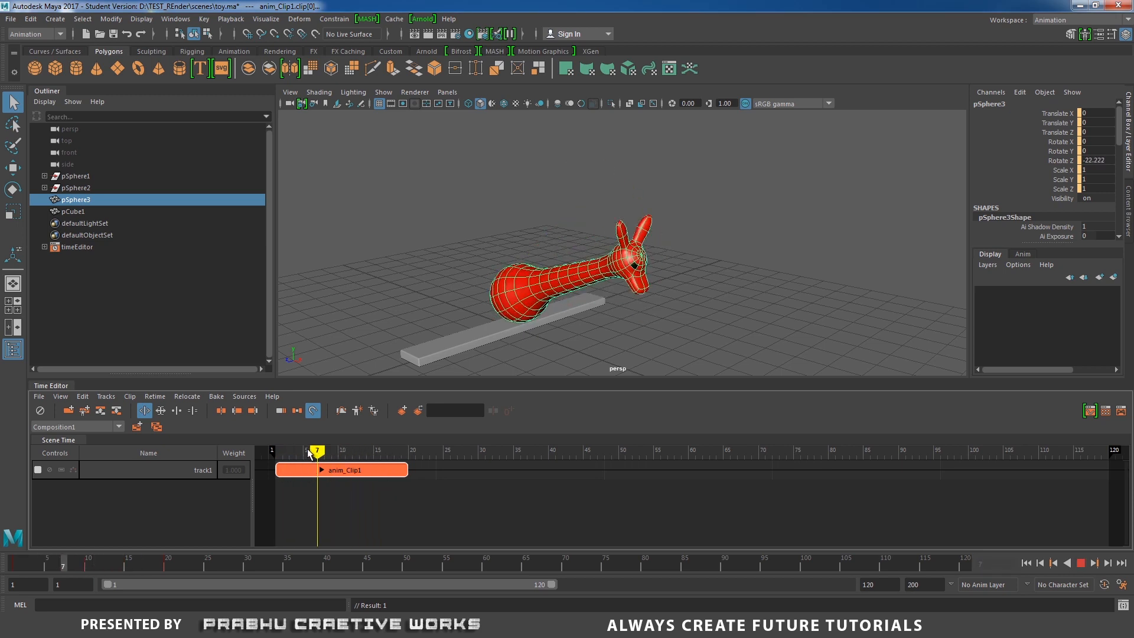
Step: Scale anim_Clip1 so that it ends at about frame 40, and preview the slowed animation from frame 1
{"action": "left_click", "coordinate": [161, 412]}
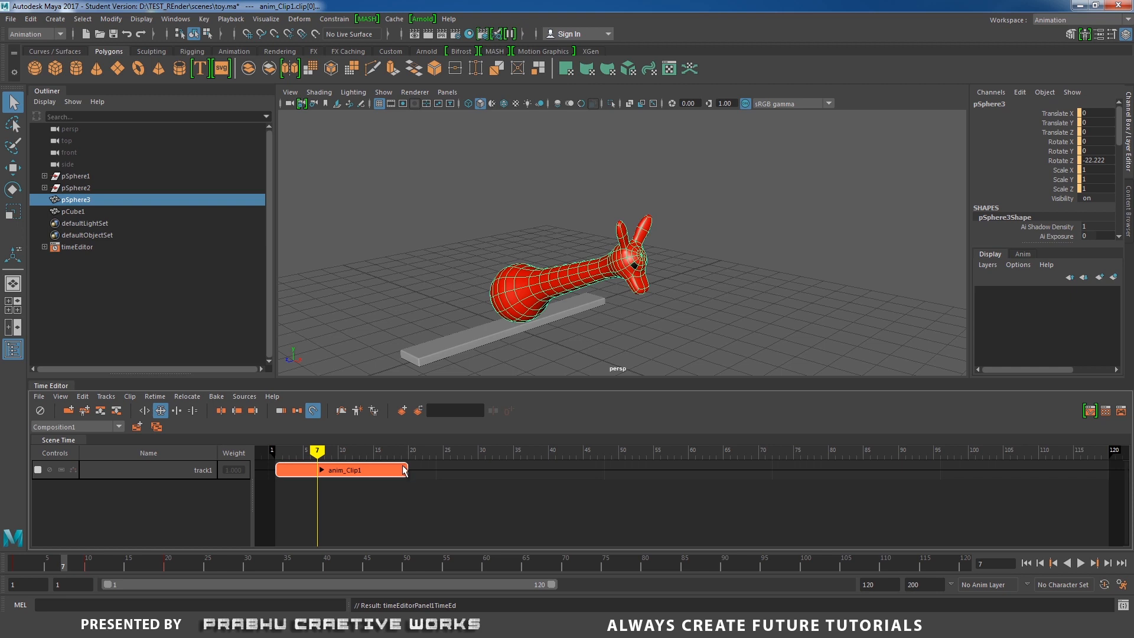
{"action": "left_click_drag", "start_coordinate": [407, 470], "coordinate": [554, 473]}
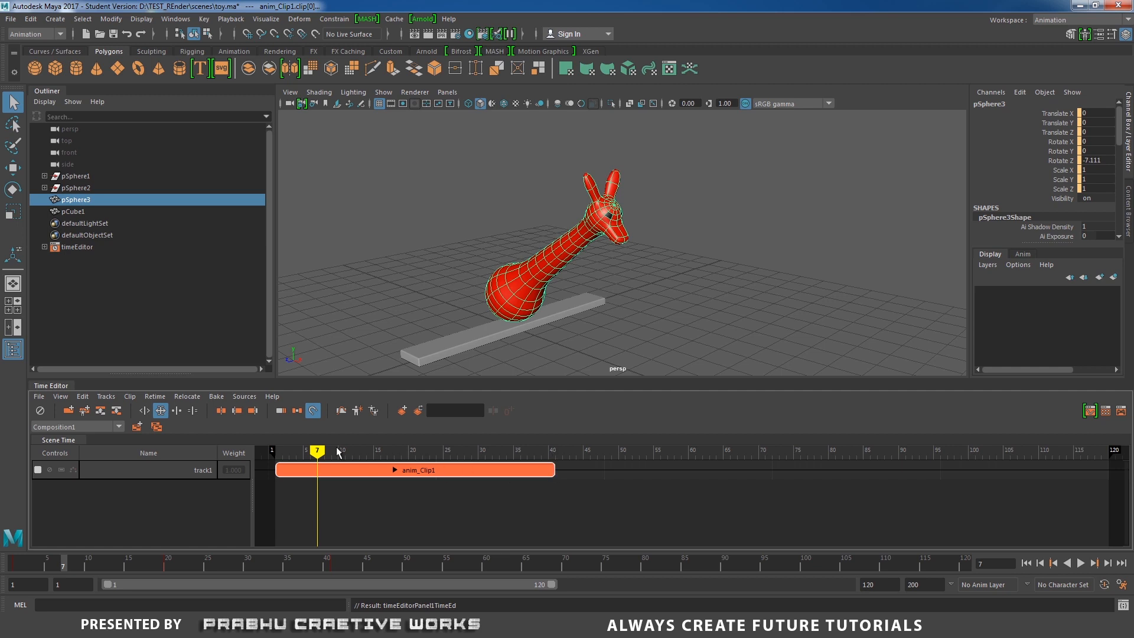
{"action": "left_click_drag", "start_coordinate": [319, 450], "coordinate": [286, 458]}
{"action": "left_click_drag", "start_coordinate": [359, 457], "coordinate": [280, 454]}
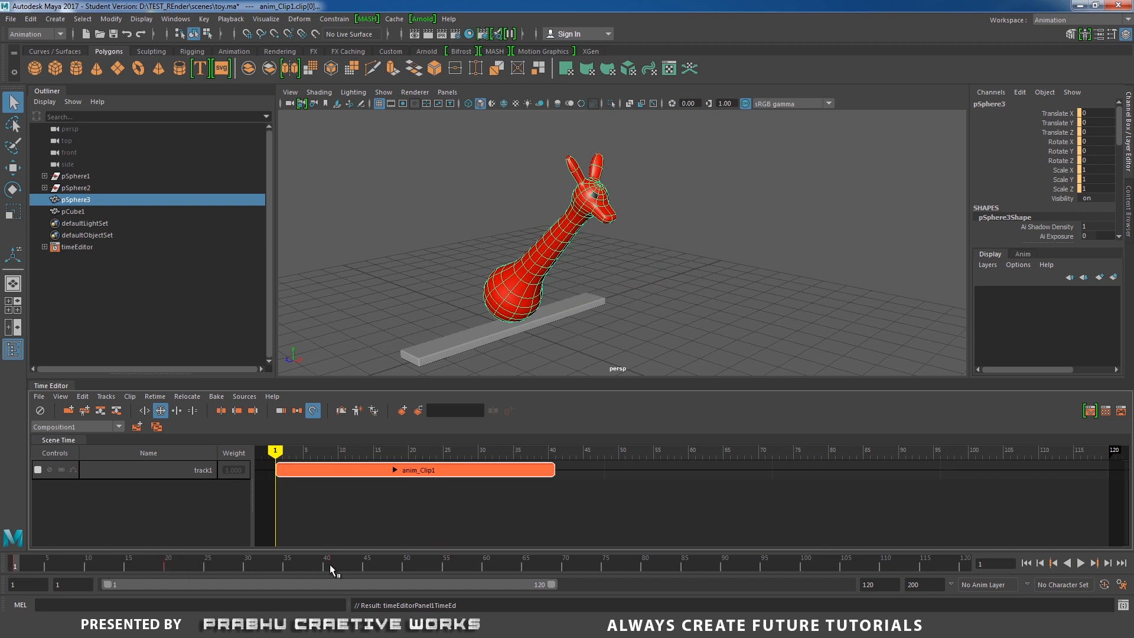
{"action": "left_click", "coordinate": [1081, 563]}
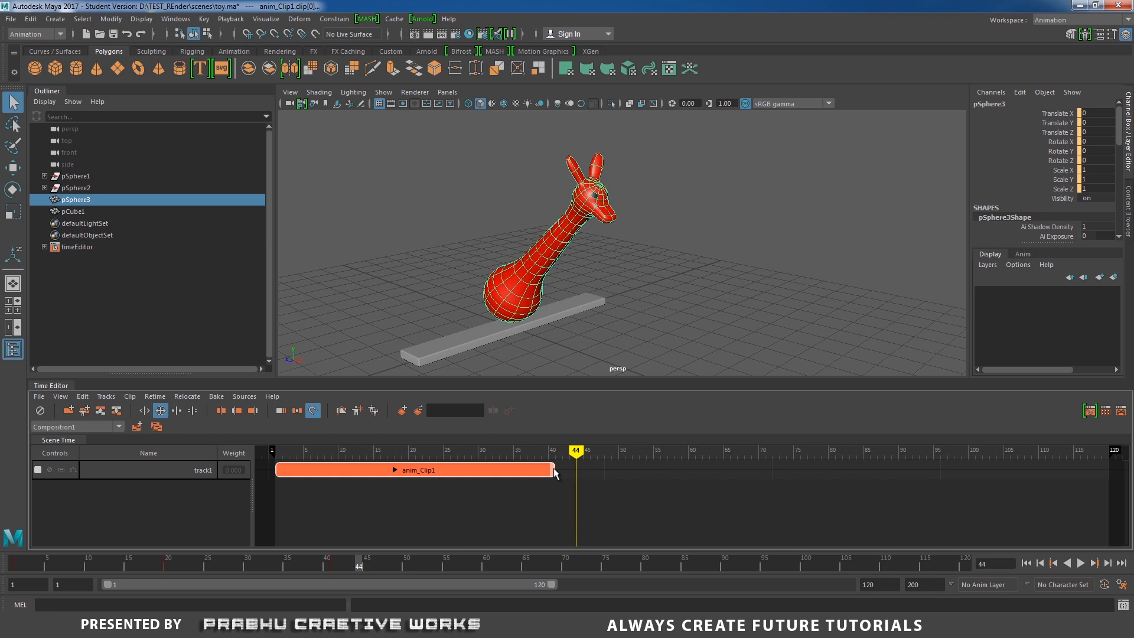
Step: Scale anim_Clip1 so that it ends at about frame 81, and preview the slowed animation from frame 1
{"action": "left_click_drag", "start_coordinate": [554, 470], "coordinate": [832, 475]}
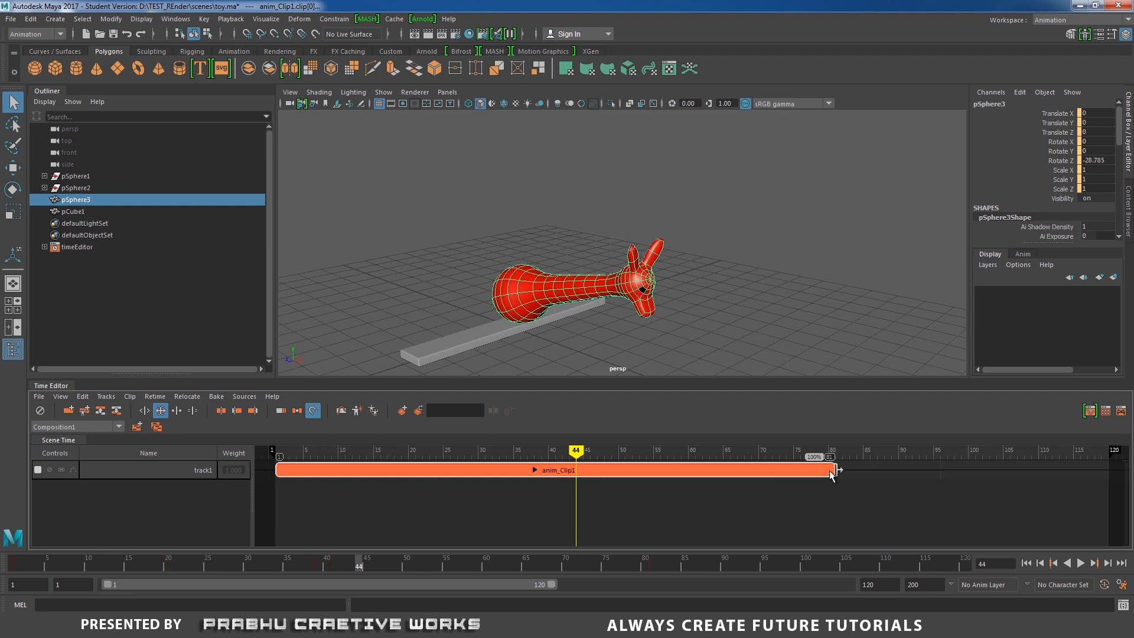
{"action": "left_click_drag", "start_coordinate": [574, 453], "coordinate": [275, 454]}
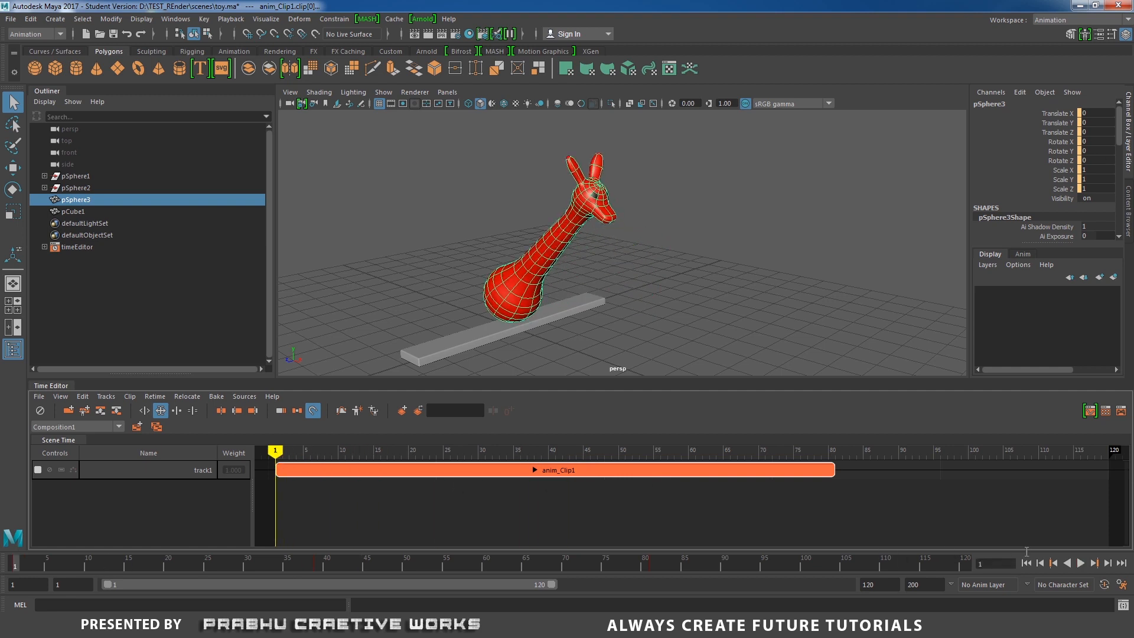
{"action": "left_click", "coordinate": [1081, 563]}
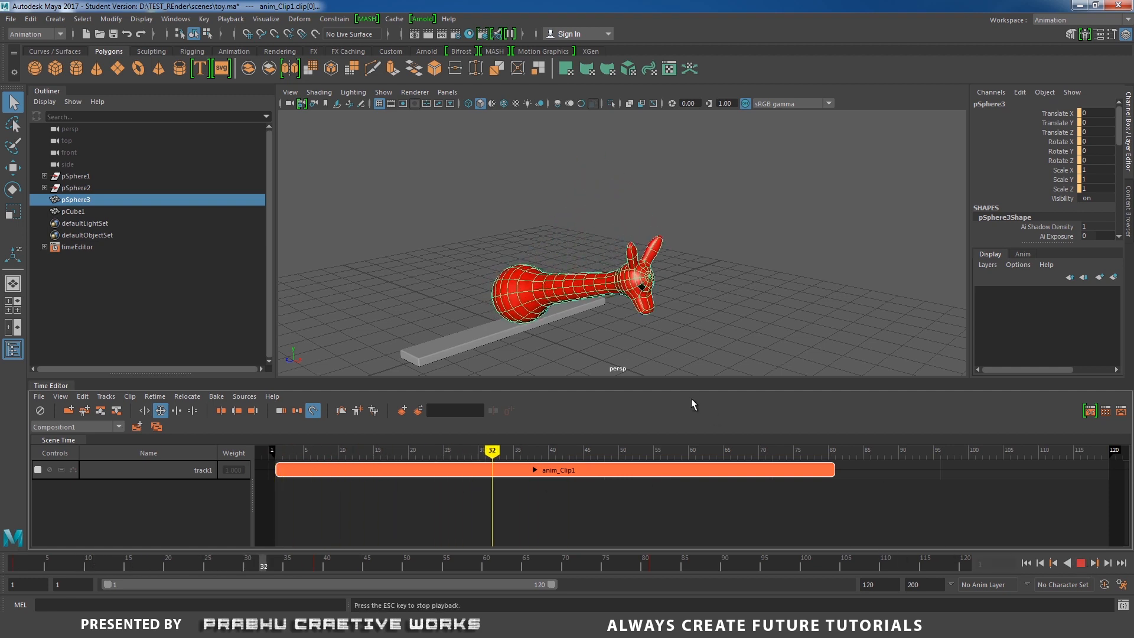
{"action": "left_click", "coordinate": [1081, 563]}
{"action": "left_click_drag", "start_coordinate": [893, 449], "coordinate": [387, 447]}
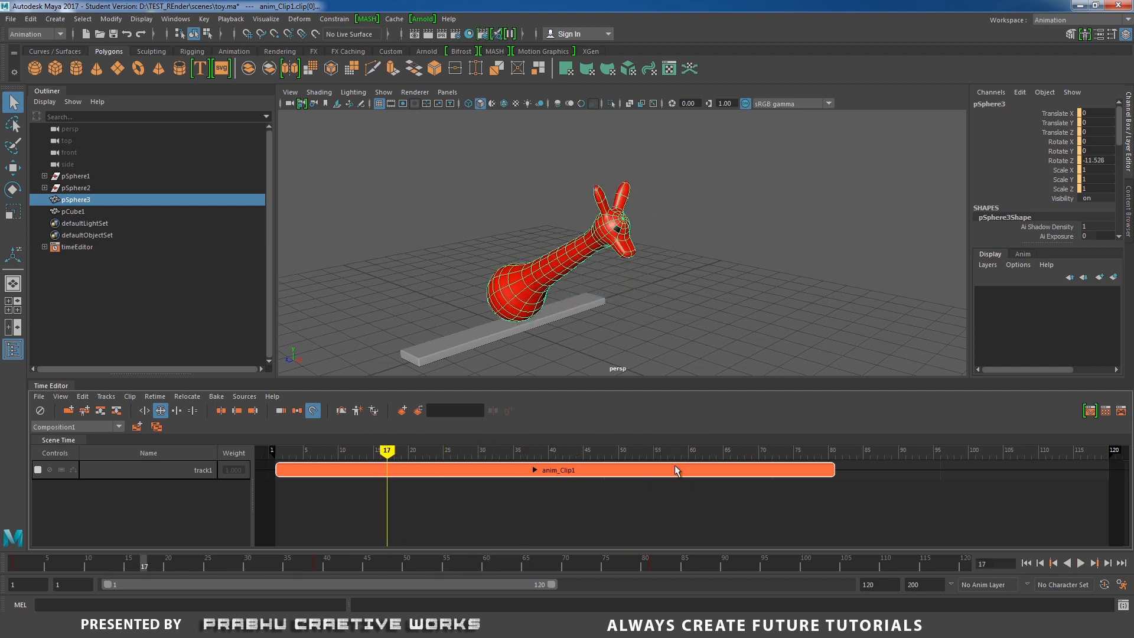
Step: Scale anim_Clip1 back to end at about frame 20, and play the faster motion from frame 1
{"action": "left_click_drag", "start_coordinate": [831, 472], "coordinate": [272, 453]}
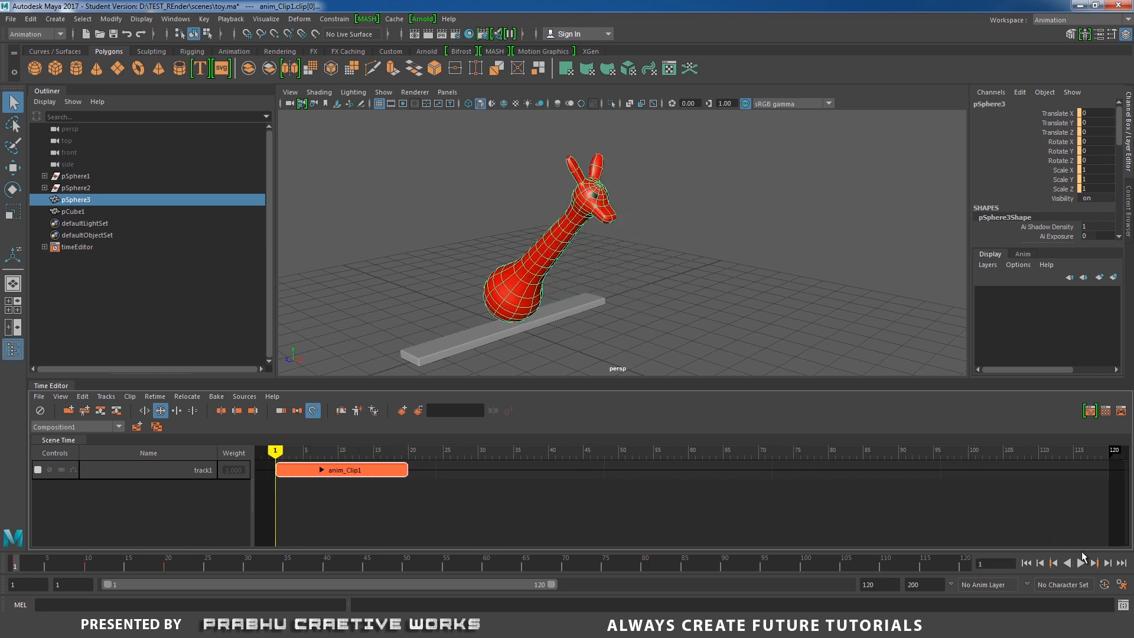
{"action": "left_click", "coordinate": [1082, 563]}
{"action": "left_click", "coordinate": [1082, 563]}
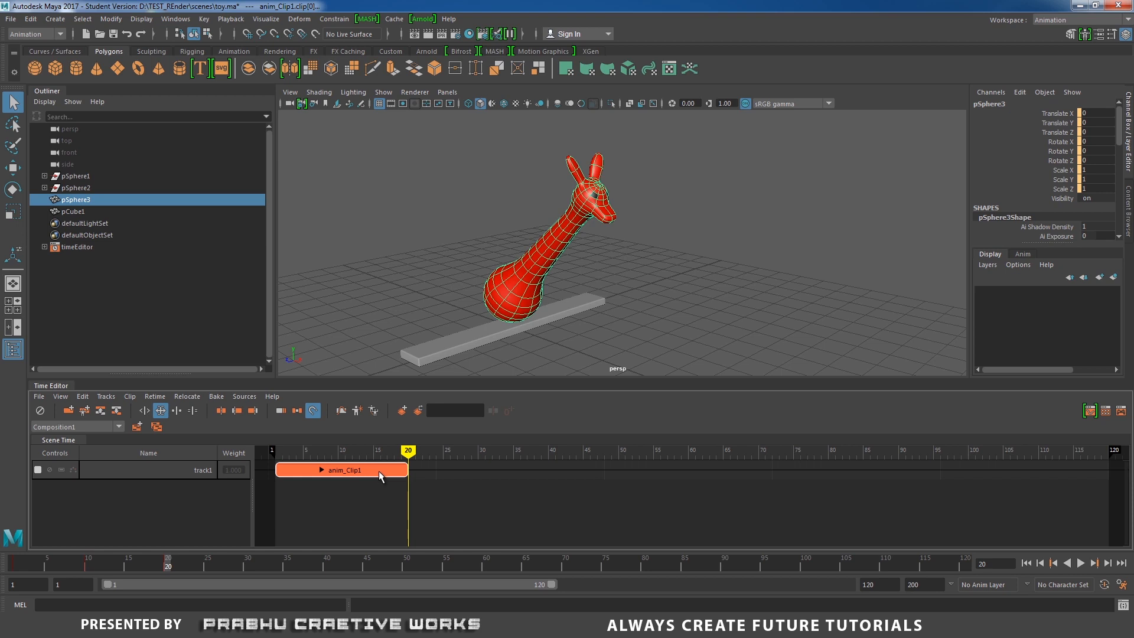
Step: Extend anim_Clip1 with three loops to about frame 77, and preview the repeated motion from frame 1
{"action": "left_click", "coordinate": [176, 412]}
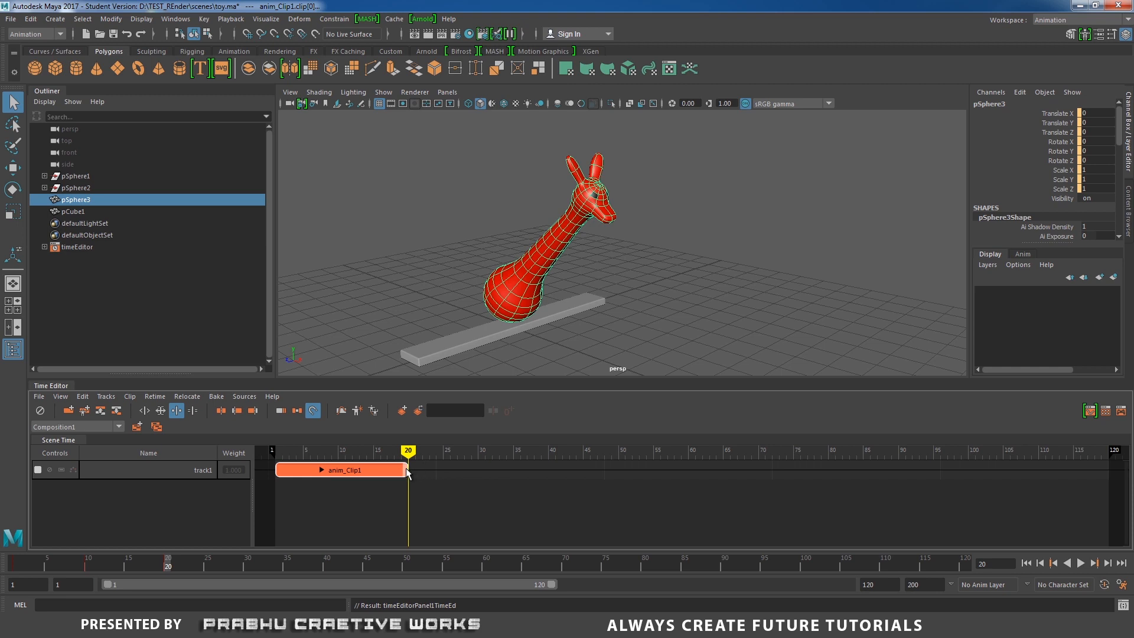
{"action": "left_click_drag", "start_coordinate": [407, 471], "coordinate": [812, 470]}
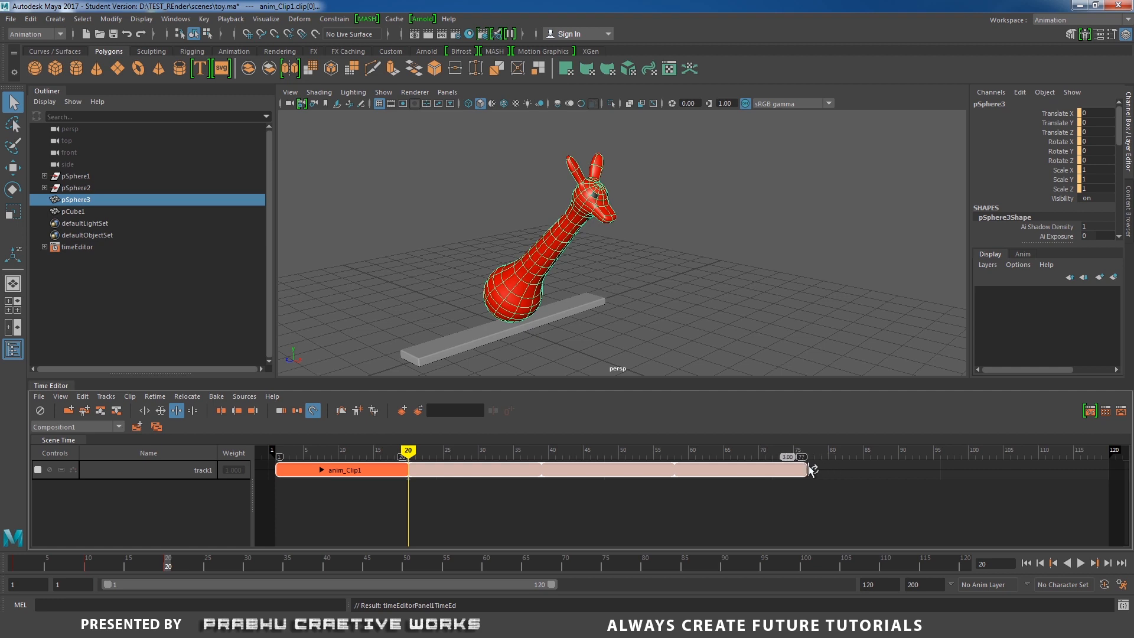
{"action": "left_click_drag", "start_coordinate": [408, 453], "coordinate": [274, 454]}
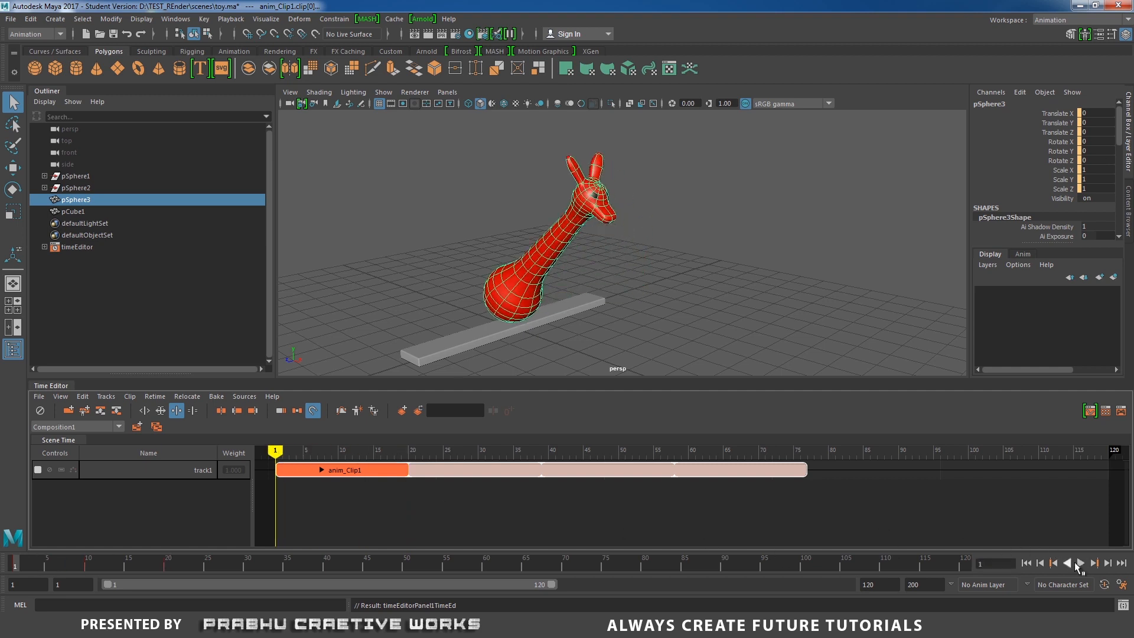
{"action": "left_click", "coordinate": [1079, 564]}
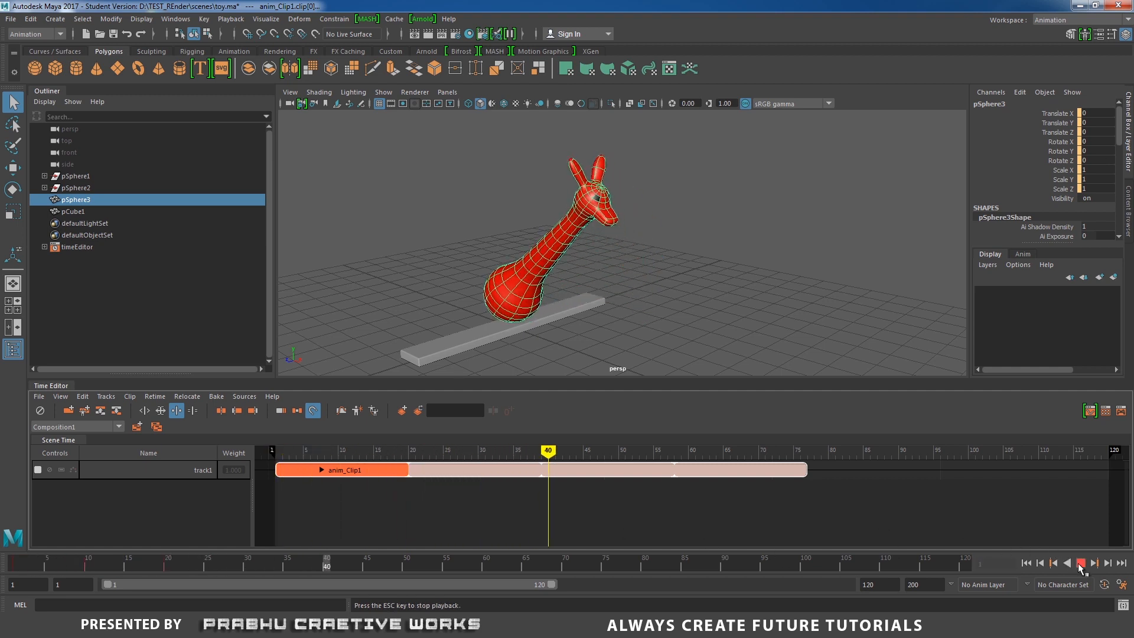
{"action": "left_click", "coordinate": [1080, 565]}
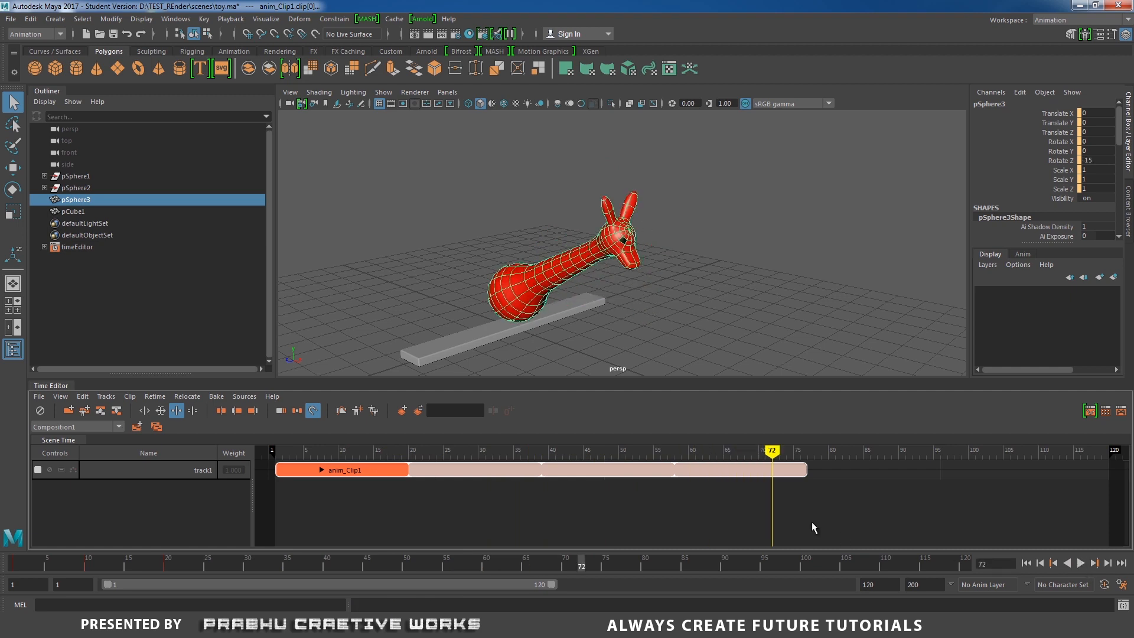
{"action": "left_click_drag", "start_coordinate": [774, 454], "coordinate": [276, 456]}
{"action": "left_click", "coordinate": [1082, 564]}
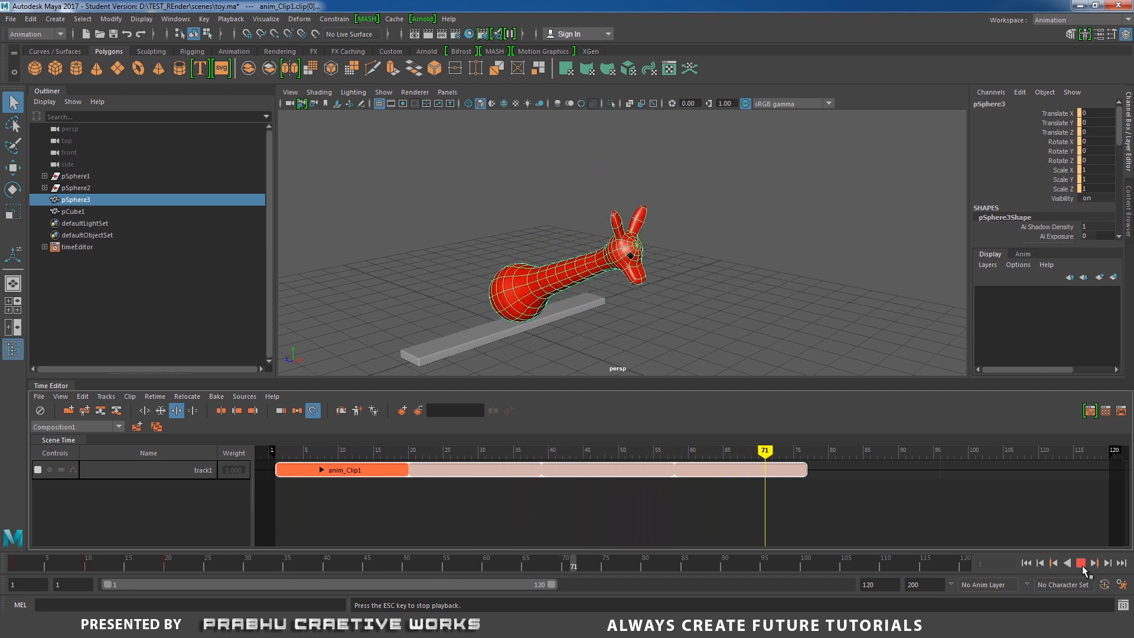
{"action": "left_click", "coordinate": [1081, 565]}
{"action": "left_click_drag", "start_coordinate": [828, 454], "coordinate": [374, 452]}
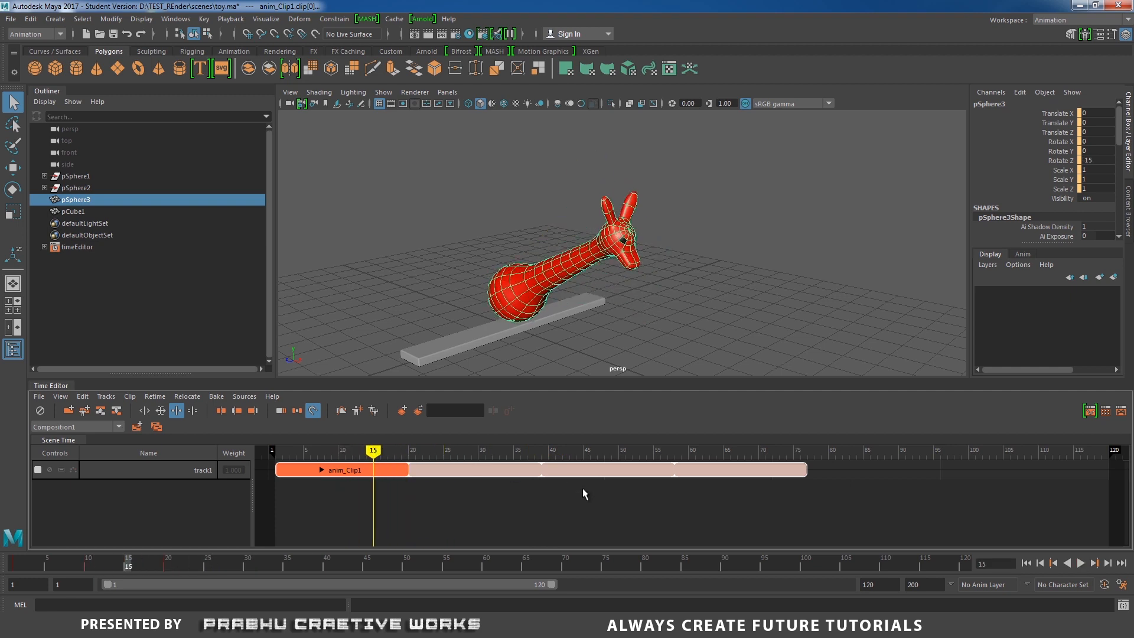
Step: Trim anim_Clip1 to end at frame 15, preview the cut motion, and restore the clip's end to frame 20
{"action": "left_click", "coordinate": [145, 412]}
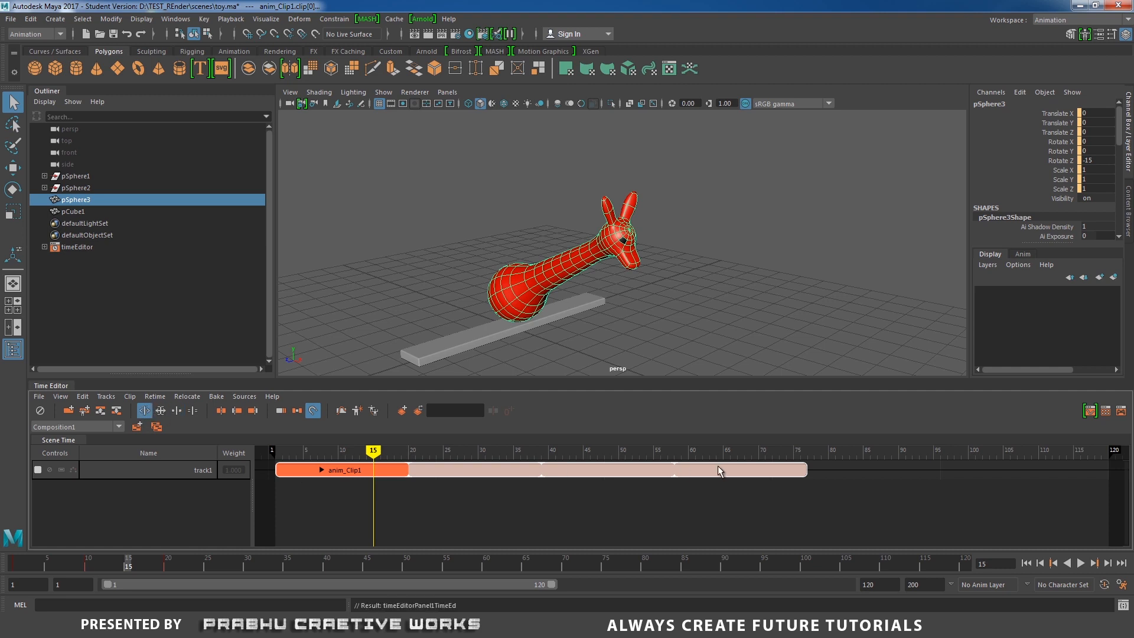
{"action": "left_click_drag", "start_coordinate": [807, 470], "coordinate": [376, 474]}
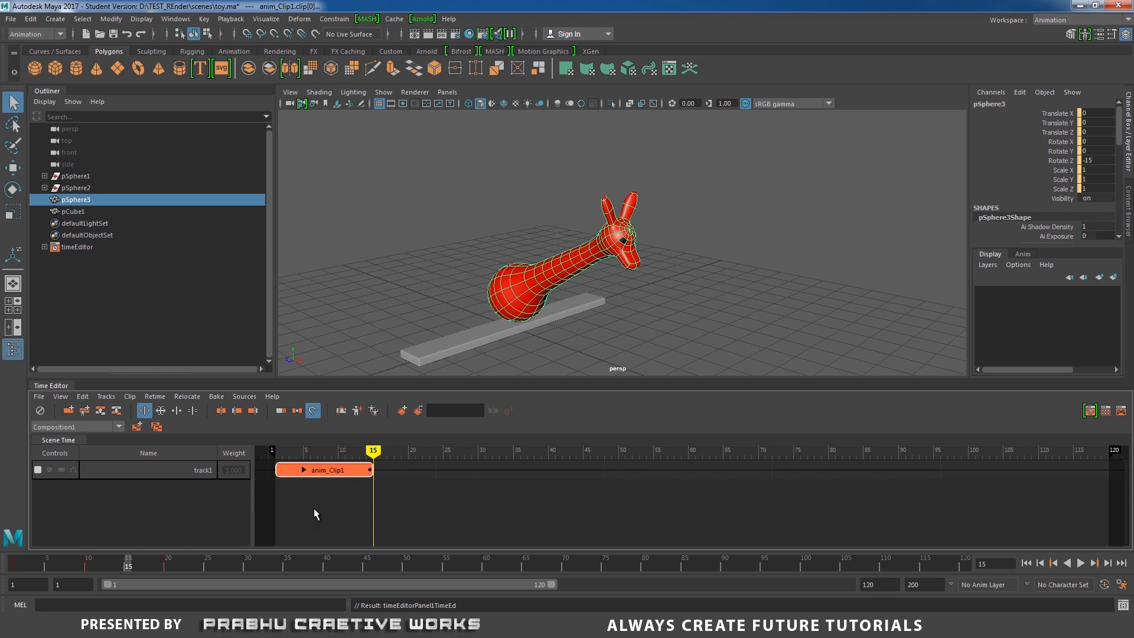
{"action": "left_click_drag", "start_coordinate": [374, 459], "coordinate": [368, 458]}
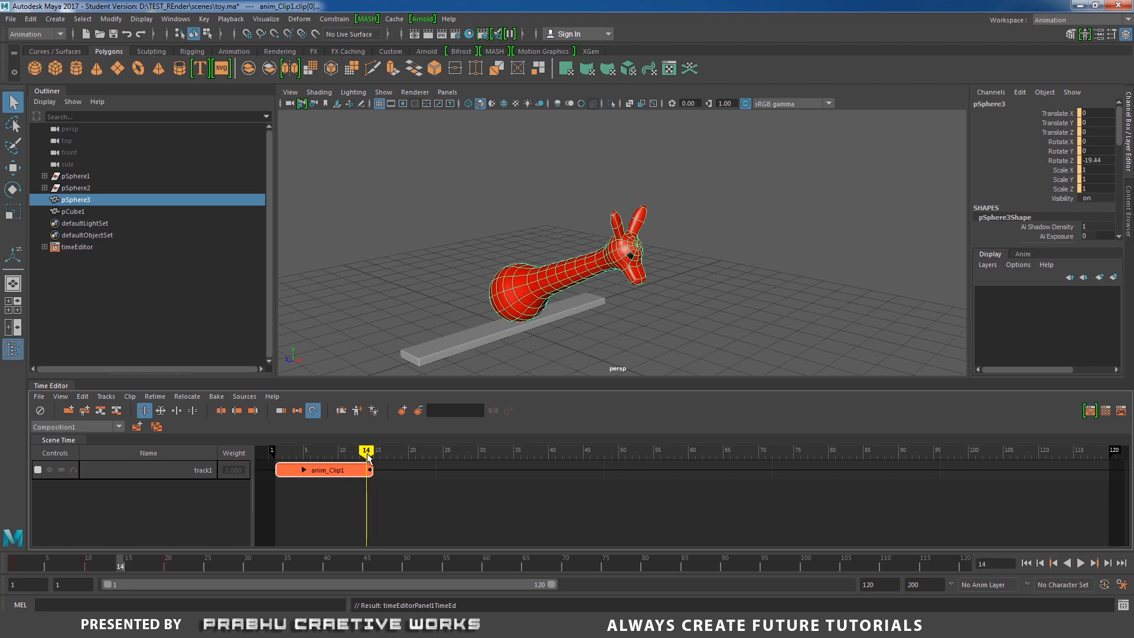
{"action": "key", "text": "alt+v"}
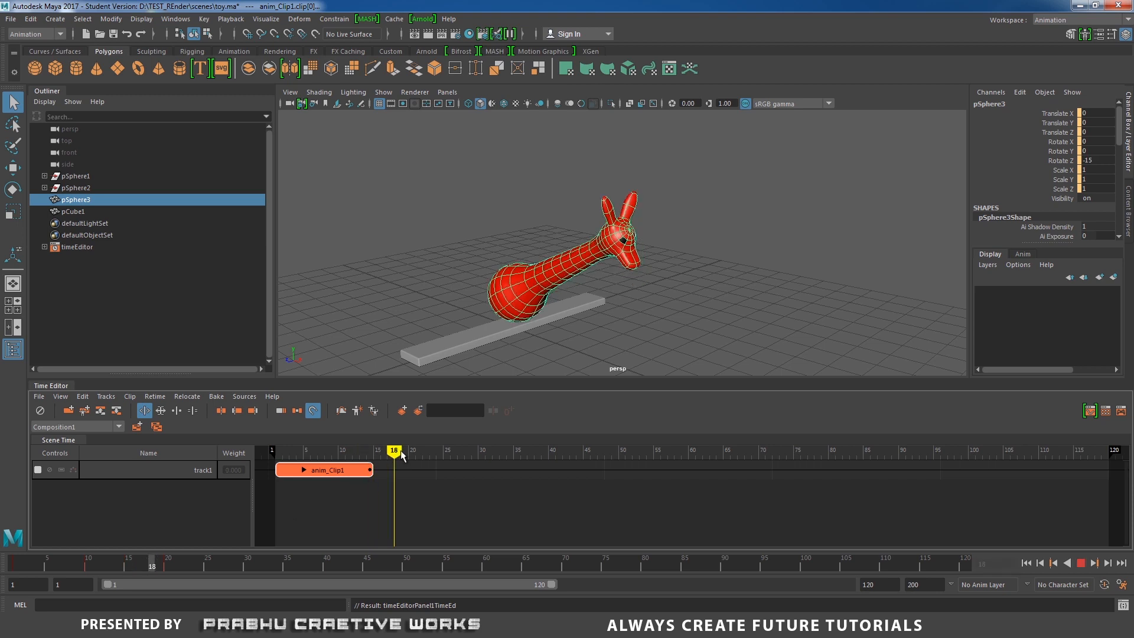
{"action": "mouse_move", "coordinate": [423, 458]}
{"action": "left_mouse_down"}
{"action": "mouse_move", "coordinate": [332, 455]}
{"action": "mouse_move", "coordinate": [407, 469]}
{"action": "left_mouse_up"}
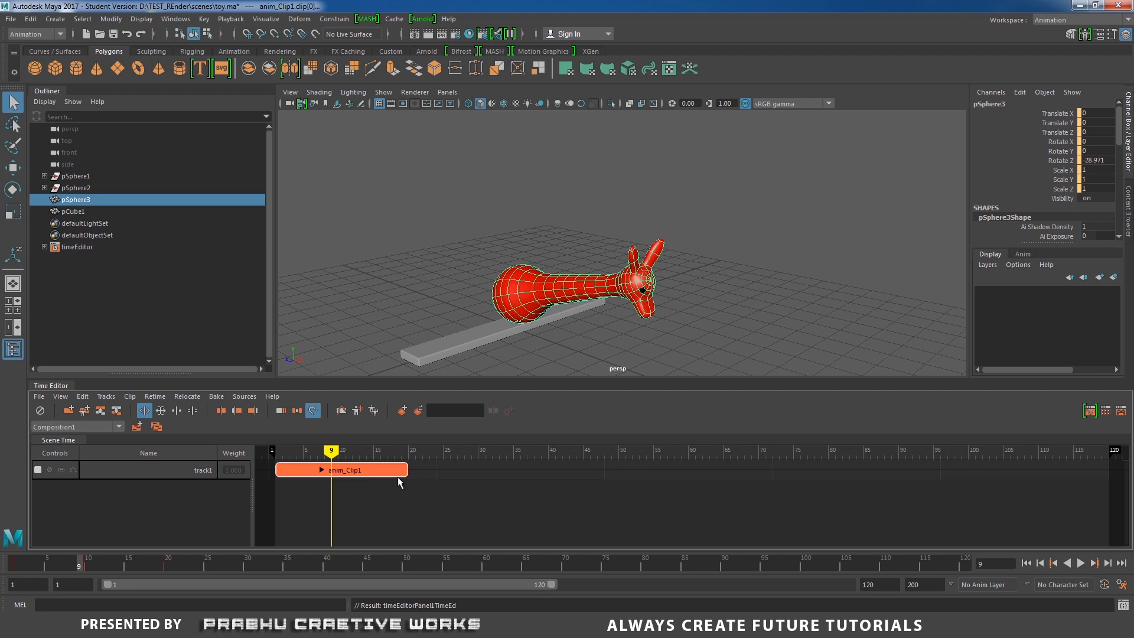
Step: Copy anim_Clip1 to a second track starting at frame 20, and scale the copy to end at about frame 61
{"action": "key", "text": "ctrl+c"}
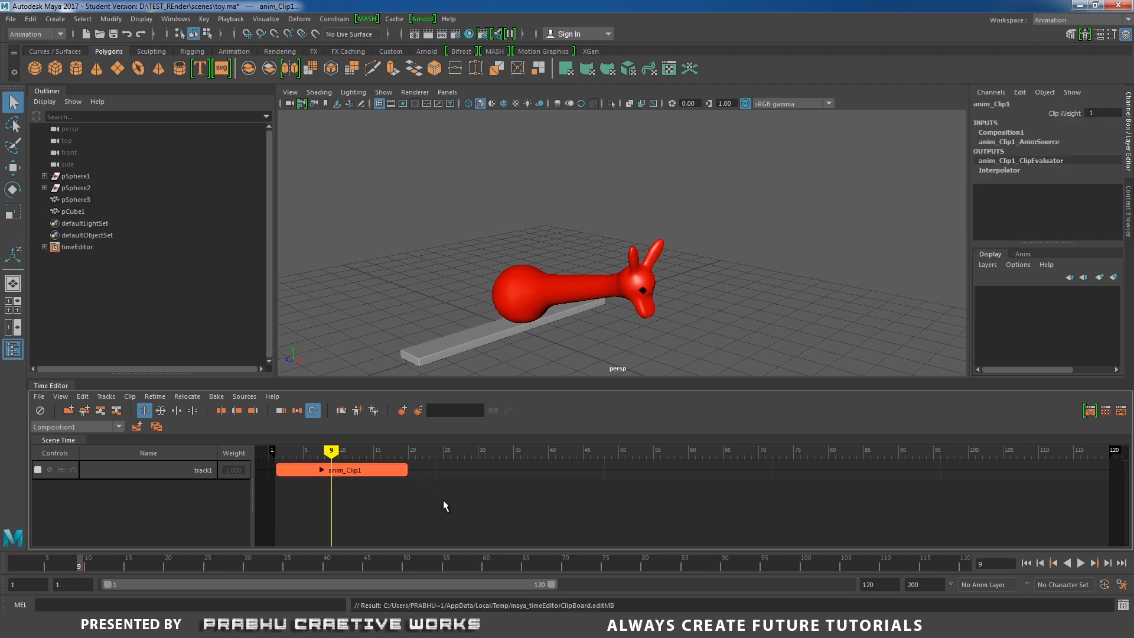
{"action": "key", "text": "ctrl+v"}
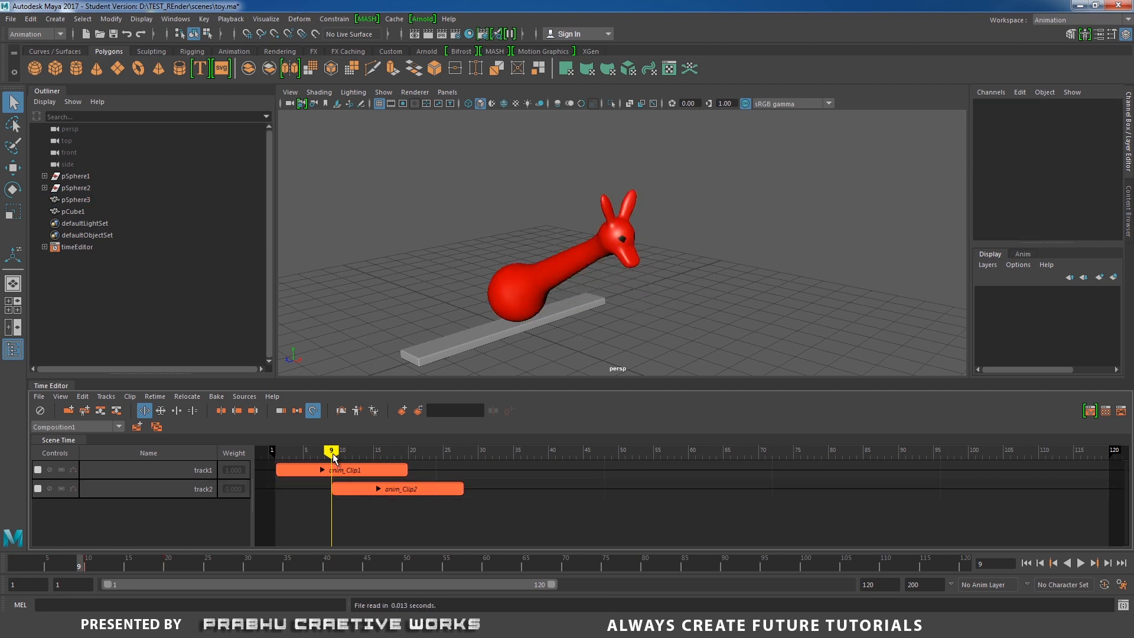
{"action": "left_click", "coordinate": [364, 490]}
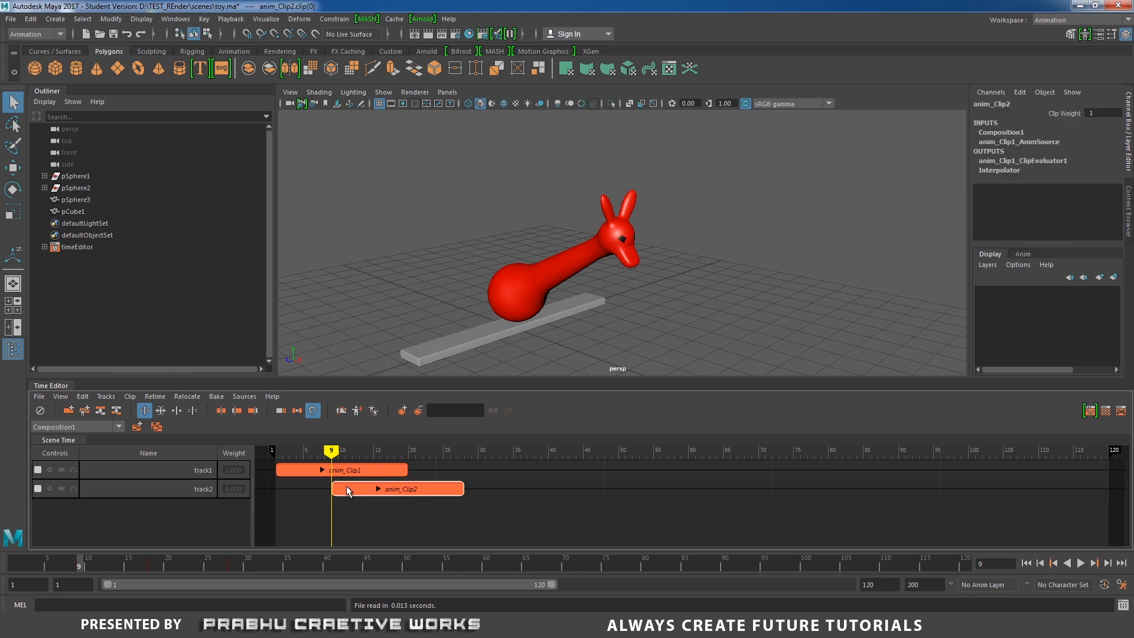
{"action": "left_click_drag", "start_coordinate": [347, 491], "coordinate": [411, 492]}
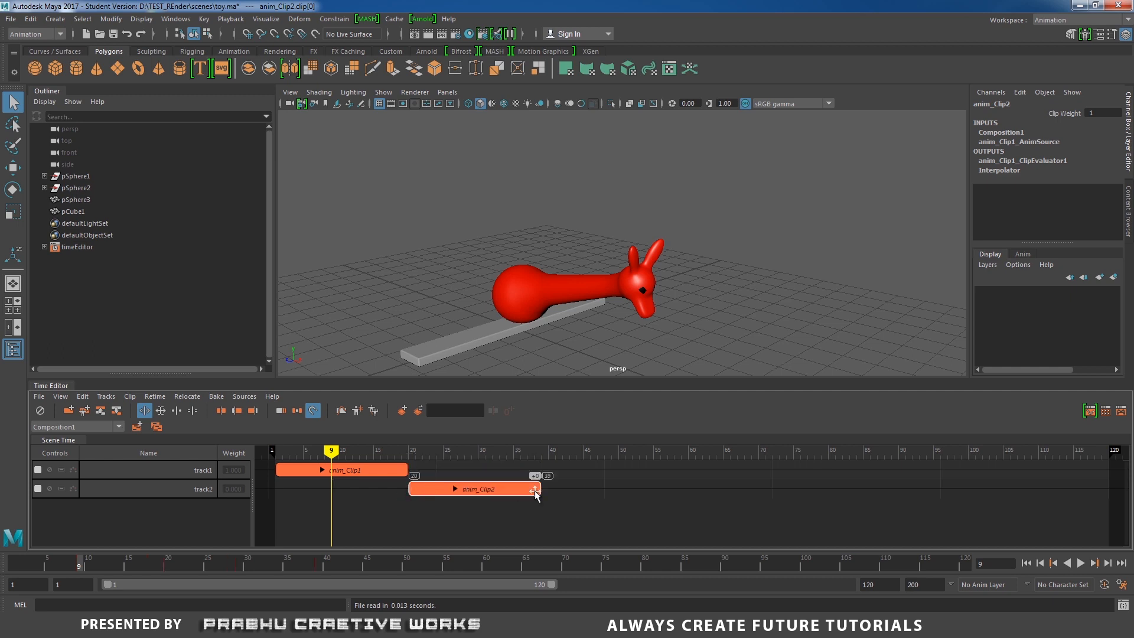
{"action": "left_click", "coordinate": [160, 410]}
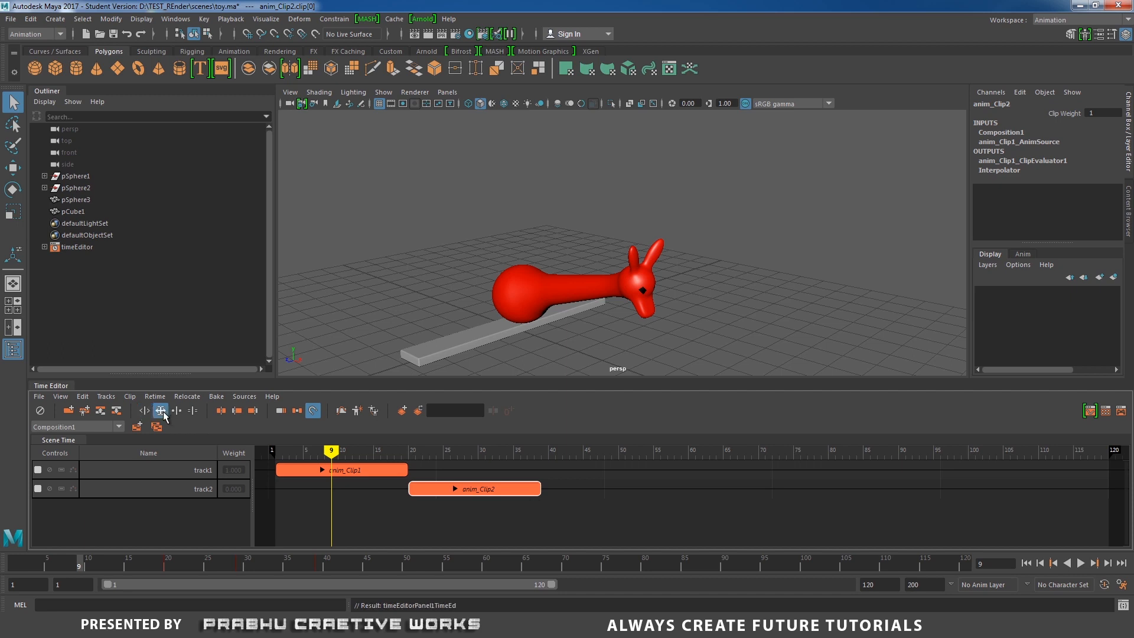
{"action": "left_click_drag", "start_coordinate": [539, 491], "coordinate": [695, 482]}
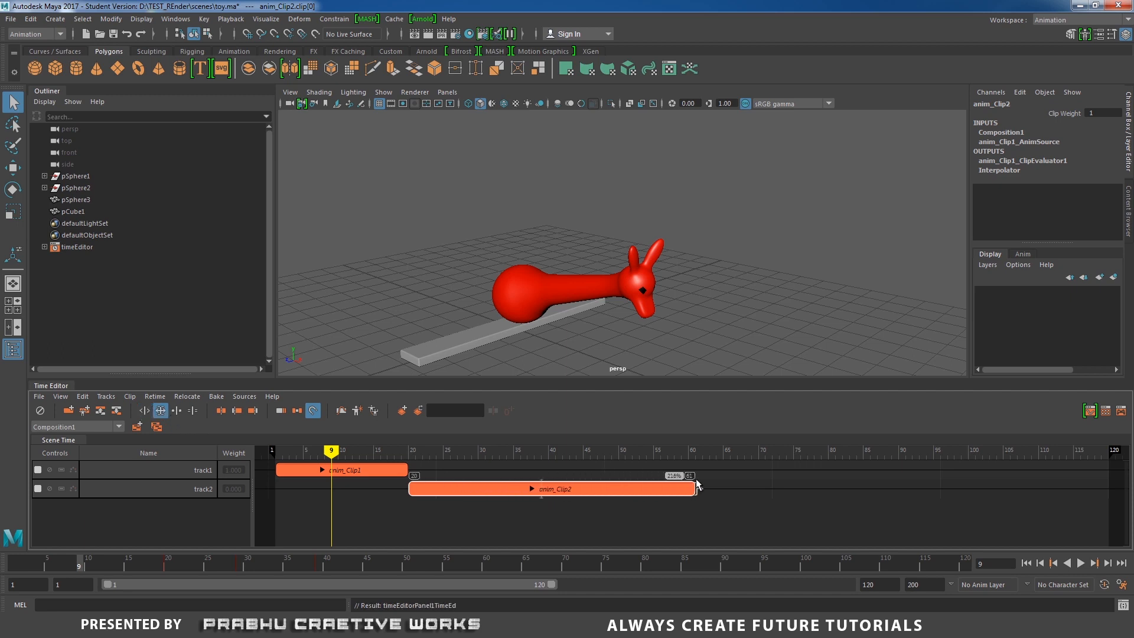
Step: Copy anim_Clip1 to a third track and position the copy to start right after anim_Clip2, at about frame 61
{"action": "left_click", "coordinate": [349, 470]}
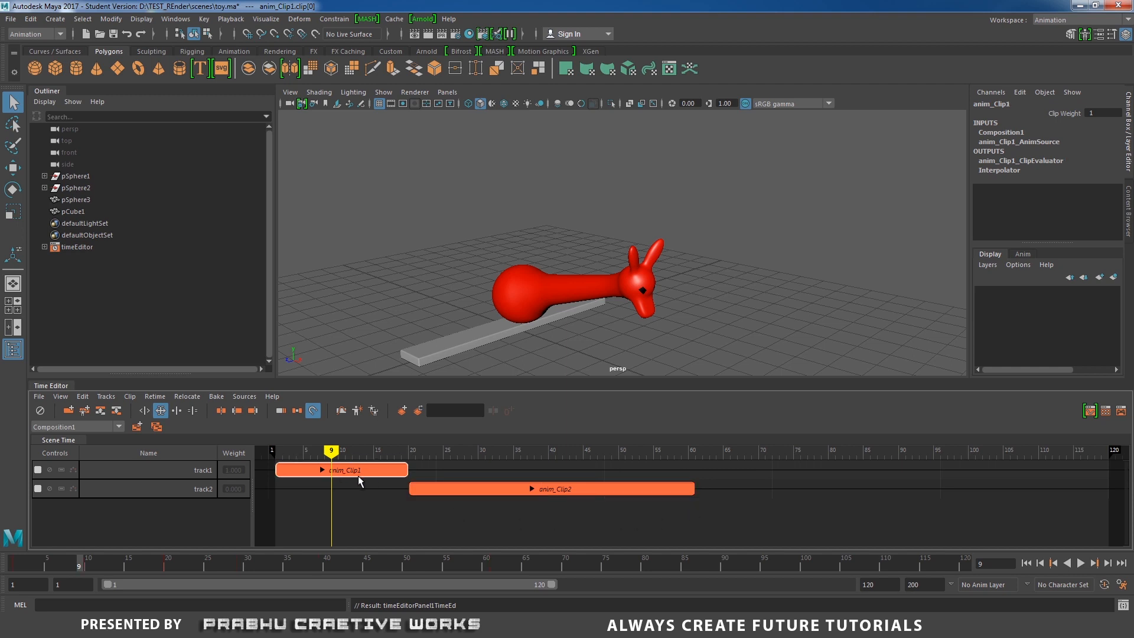
{"action": "key", "text": "ctrl+c"}
{"action": "left_click_drag", "start_coordinate": [337, 451], "coordinate": [705, 455]}
{"action": "key", "text": "ctrl+v"}
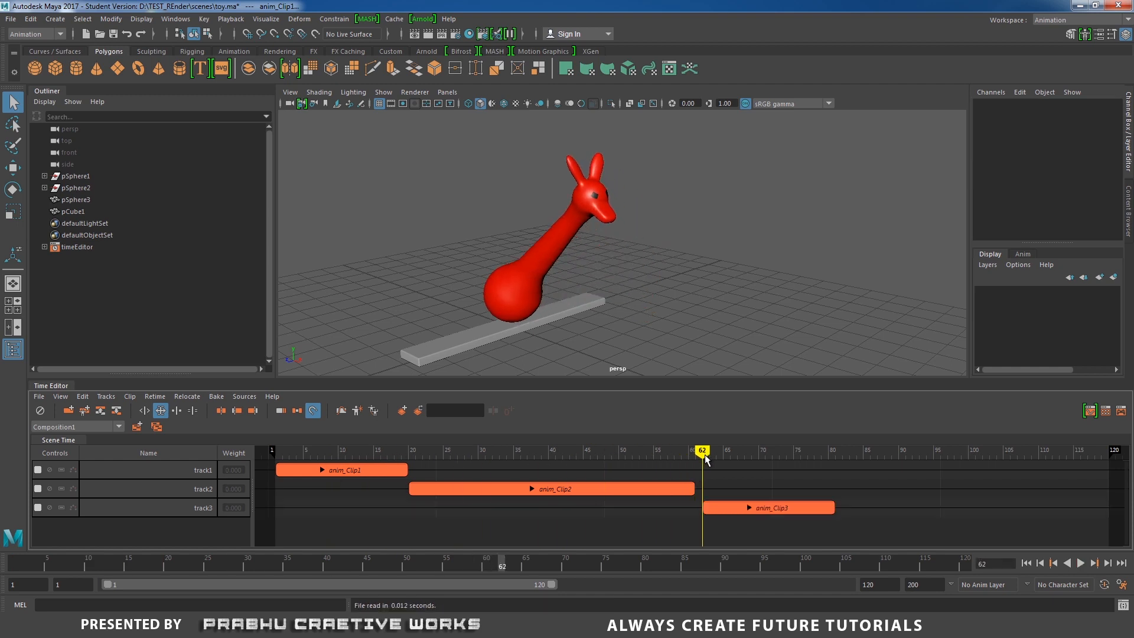
{"action": "left_click_drag", "start_coordinate": [736, 507], "coordinate": [721, 508]}
Step: Copy anim_Clip2 to a fourth track starting at frame 80, and extend the playback range to end at frame 121
{"action": "left_click", "coordinate": [585, 491]}
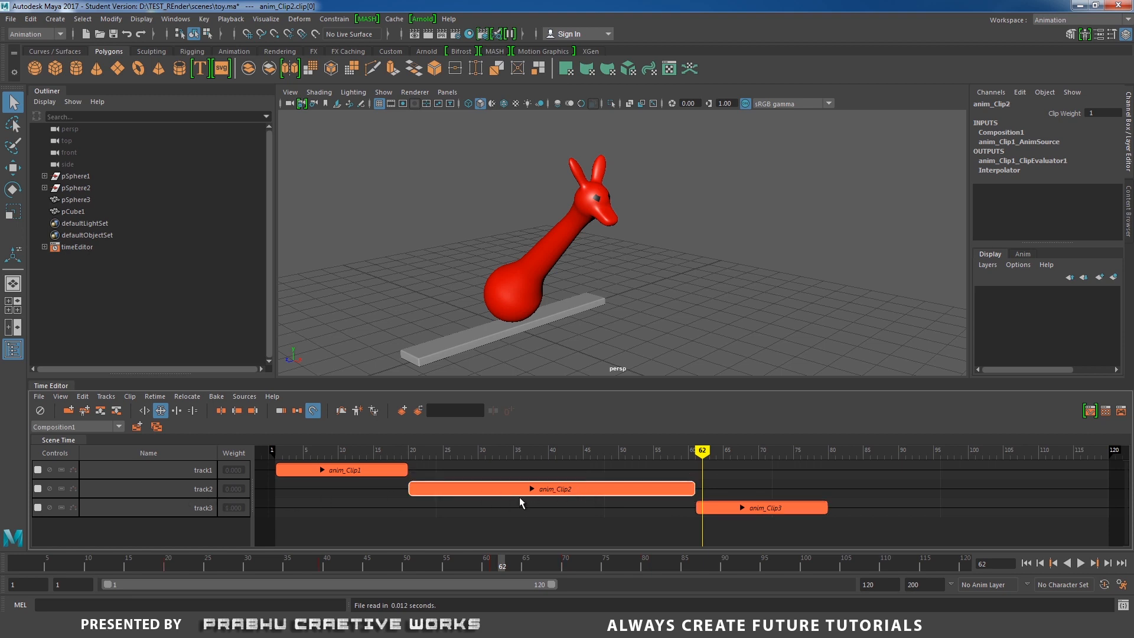
{"action": "key", "text": "ctrl+c"}
{"action": "key", "text": "alt+v"}
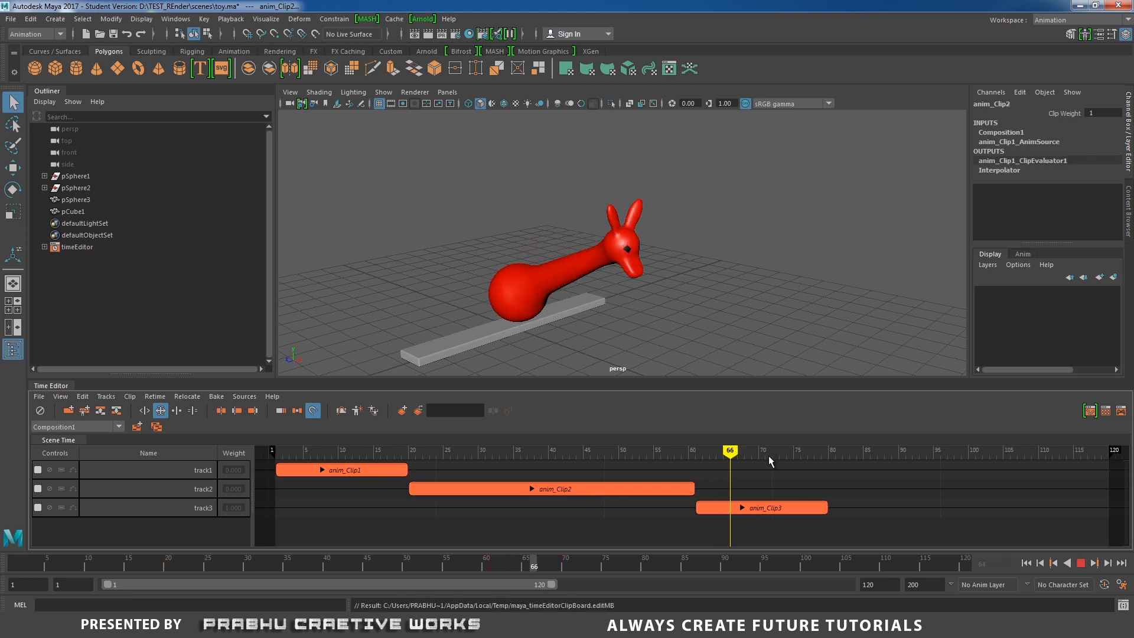
{"action": "key", "text": "alt+v"}
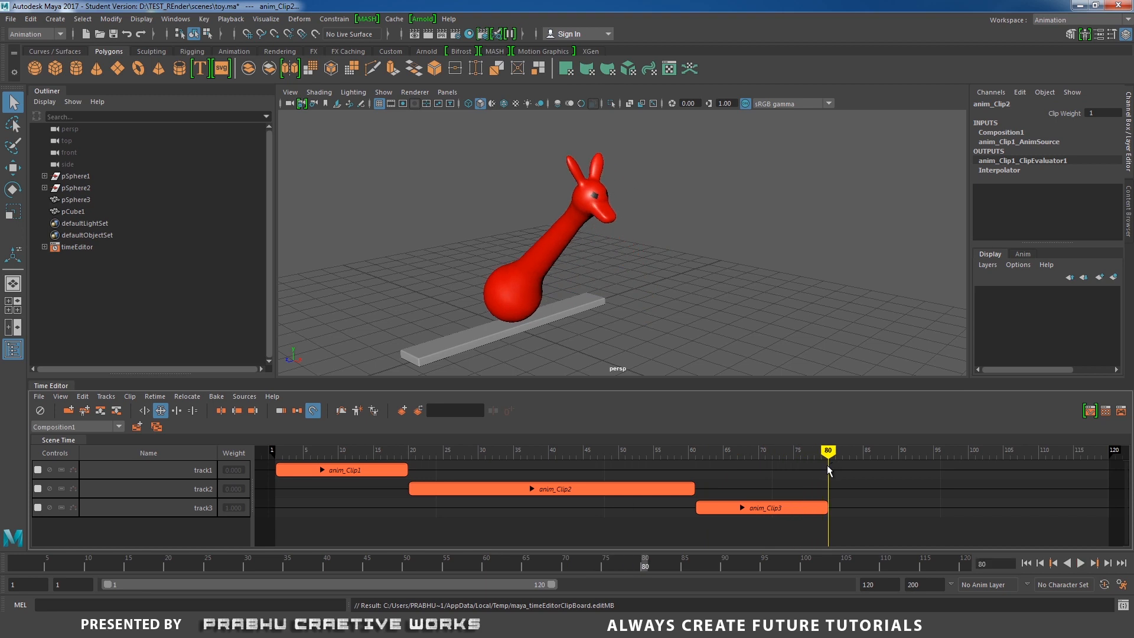
{"action": "key", "text": "ctrl+v"}
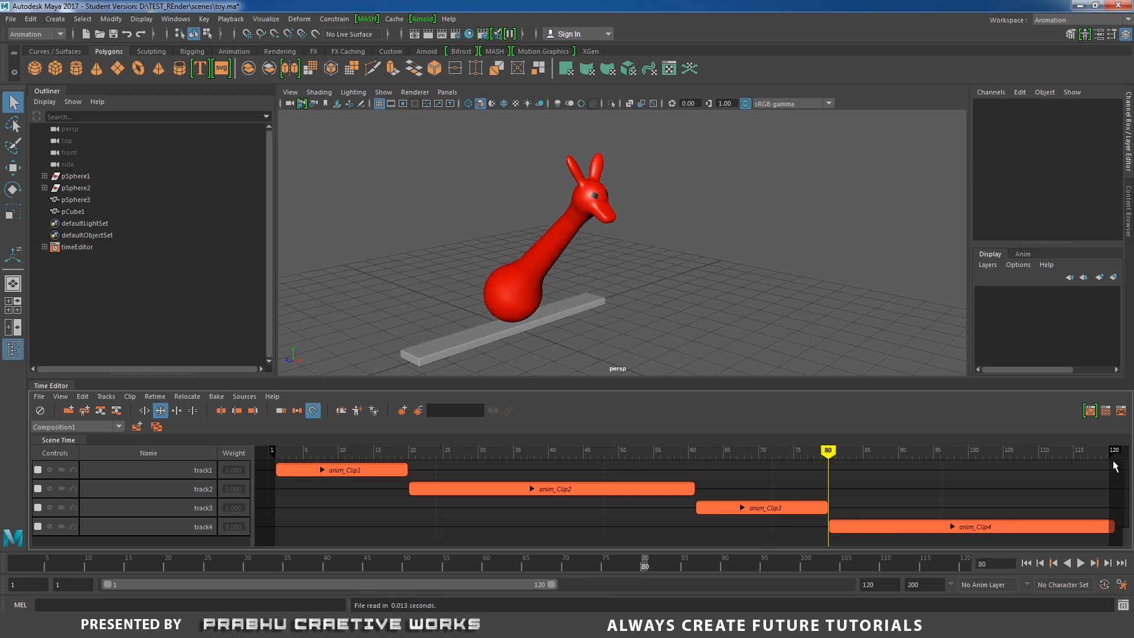
{"action": "left_click_drag", "start_coordinate": [1114, 453], "coordinate": [1118, 453]}
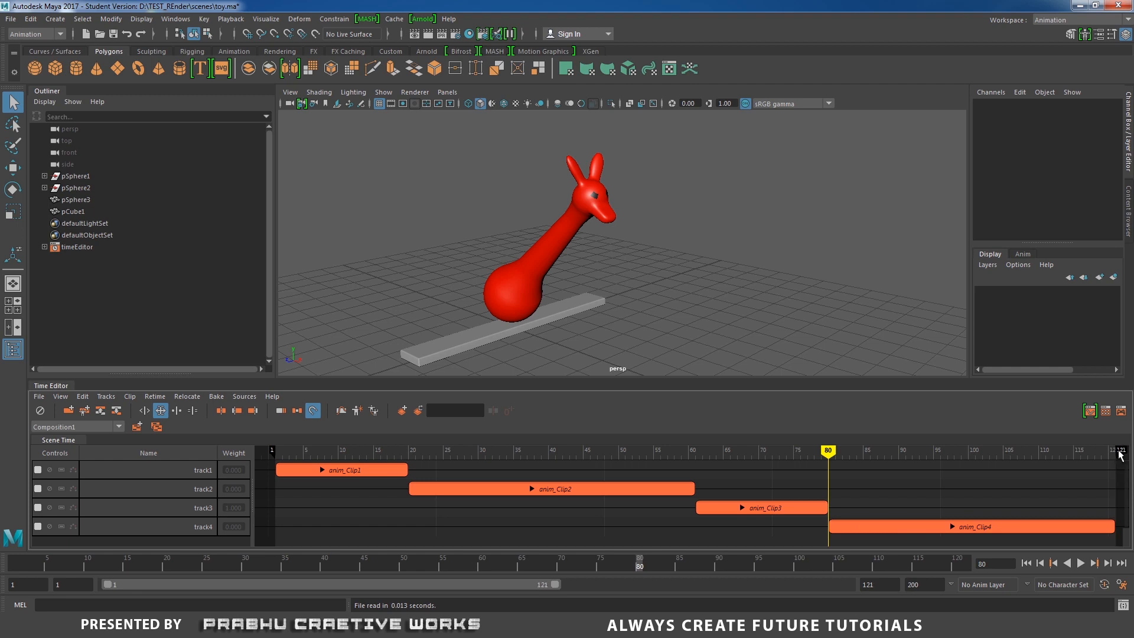
Step: Preview the sequence of all four clips from frame 1, stop the playback and select anim_Clip1
{"action": "left_click_drag", "start_coordinate": [821, 453], "coordinate": [272, 450]}
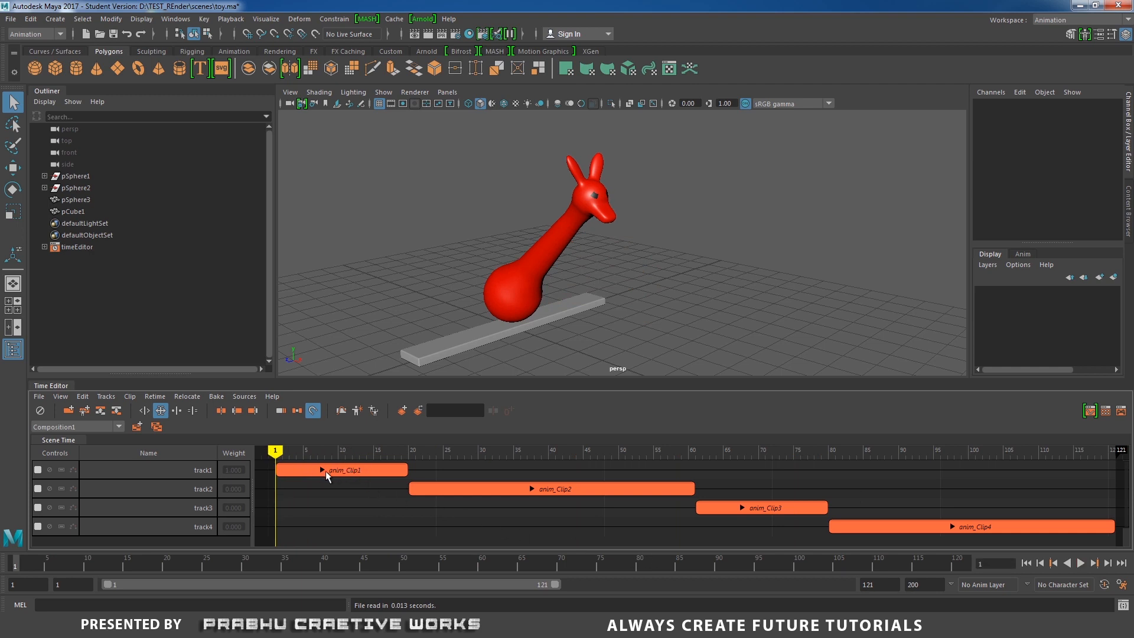
{"action": "left_click_drag", "start_coordinate": [441, 449], "coordinate": [274, 450]}
{"action": "left_click", "coordinate": [1079, 565]}
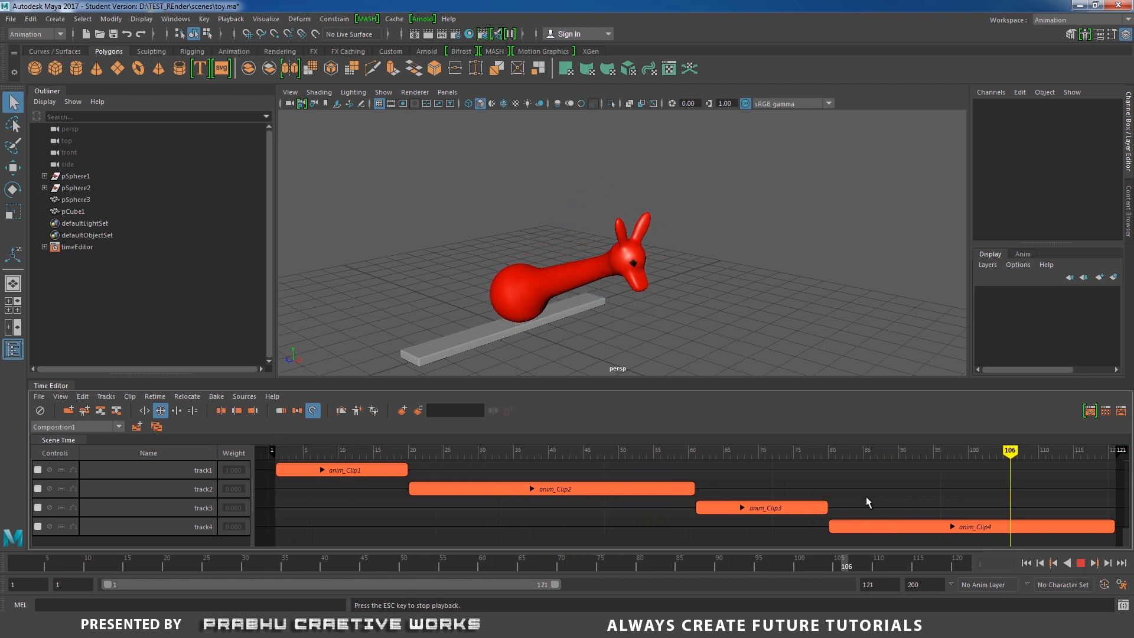
{"action": "left_click", "coordinate": [1079, 566]}
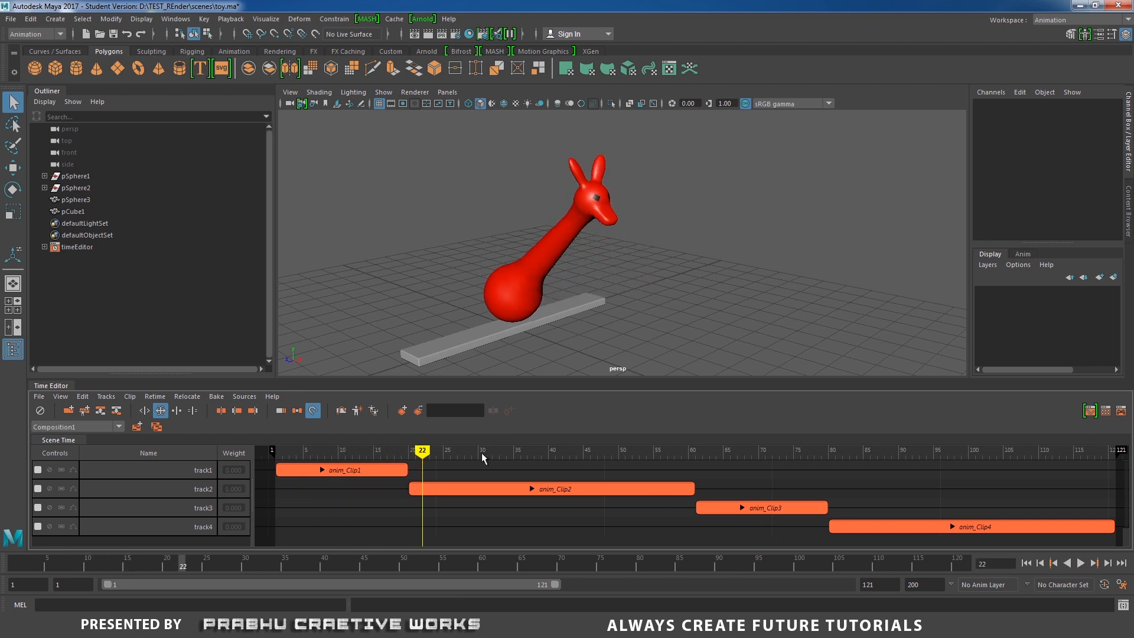
{"action": "left_click", "coordinate": [371, 468]}
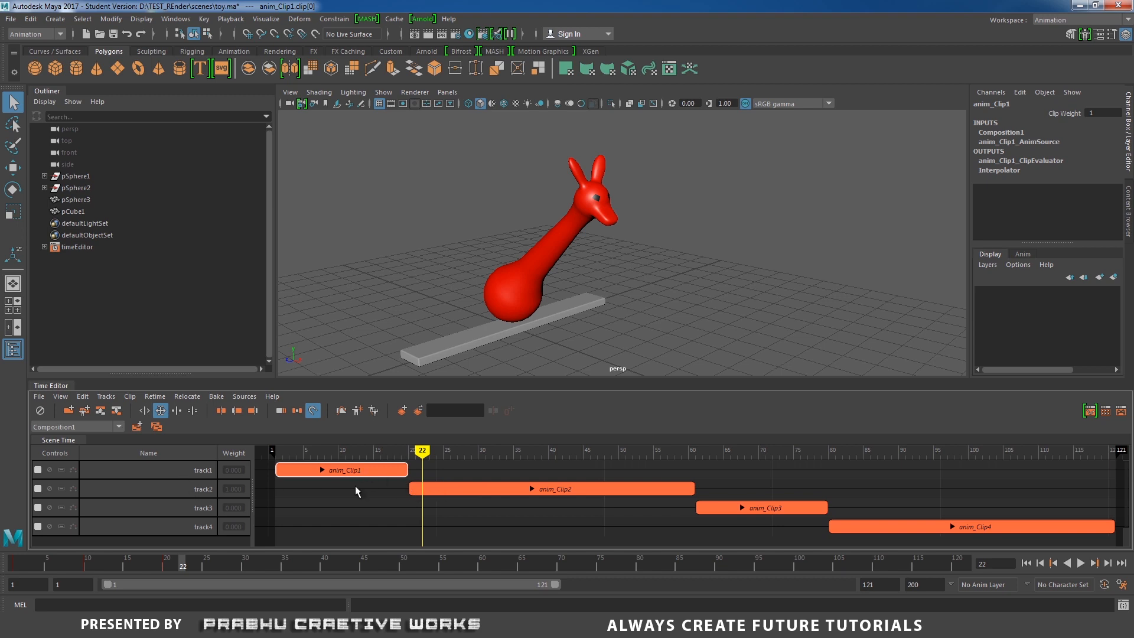
Step: Group anim_Clip1, anim_Clip2, anim_Clip3 and anim_Clip4 into a single group clip
{"action": "left_click", "coordinate": [532, 488], "text": "shift"}
{"action": "left_click", "coordinate": [760, 507], "text": "shift"}
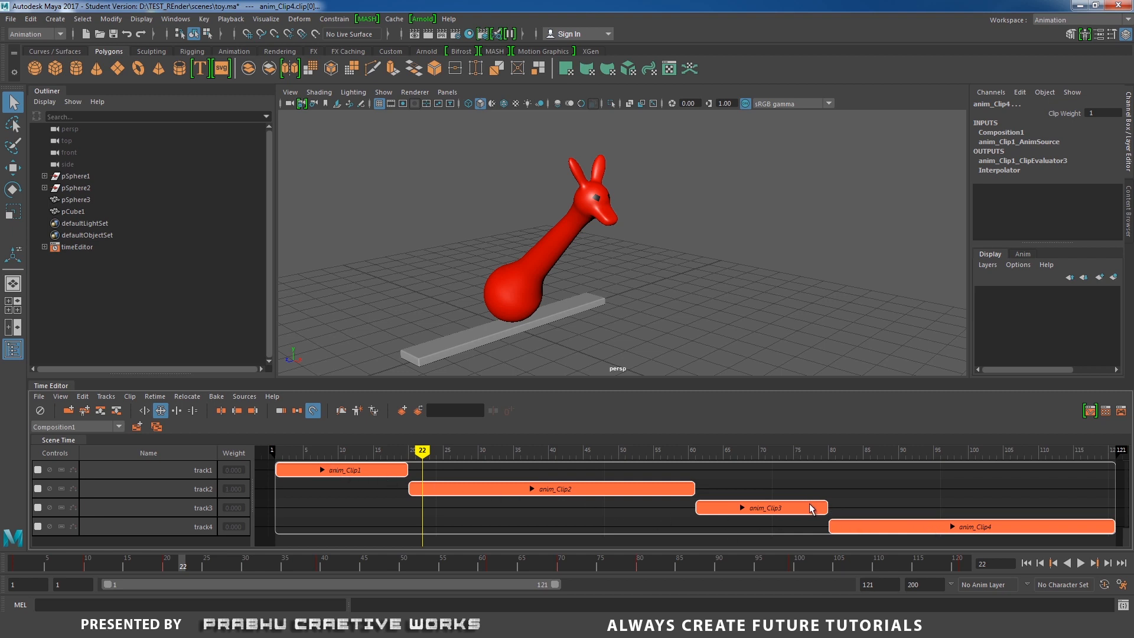
{"action": "key", "text": "ctrl+g"}
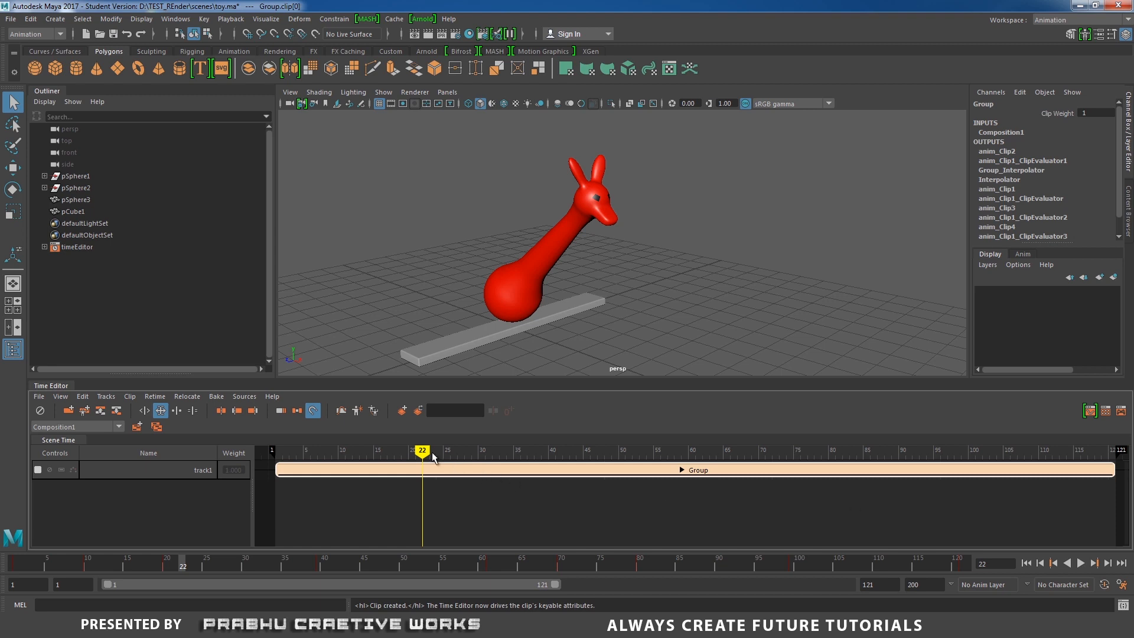
Step: Preview the grouped animation, then expand the Group clip to inspect its contents and collapse it again
{"action": "key", "text": "alt+v"}
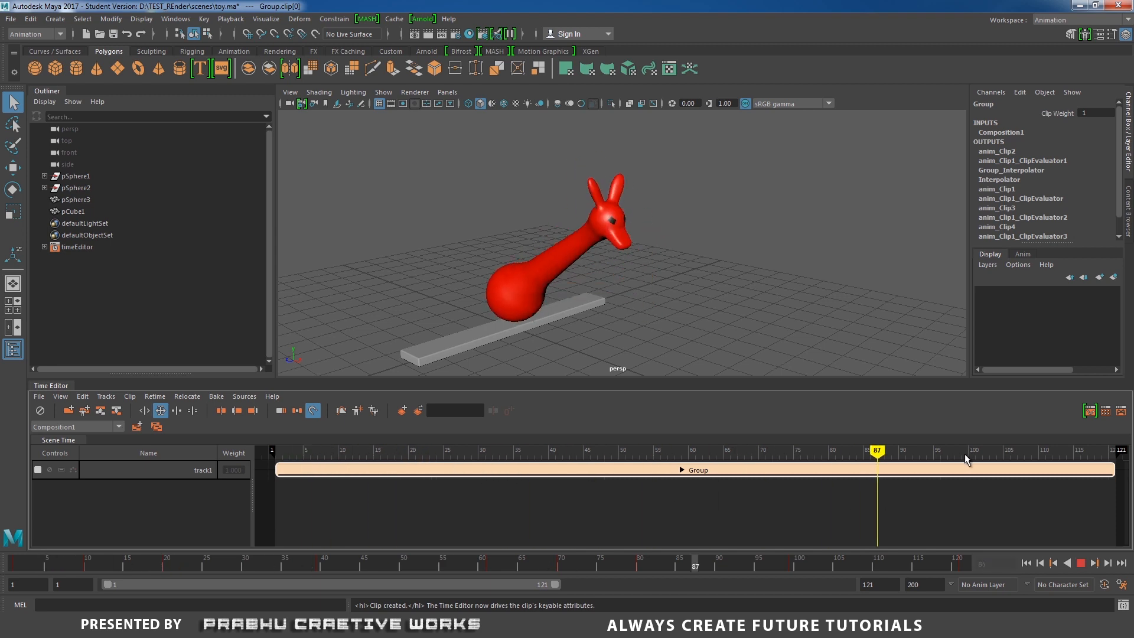
{"action": "left_click_drag", "start_coordinate": [1089, 454], "coordinate": [632, 453]}
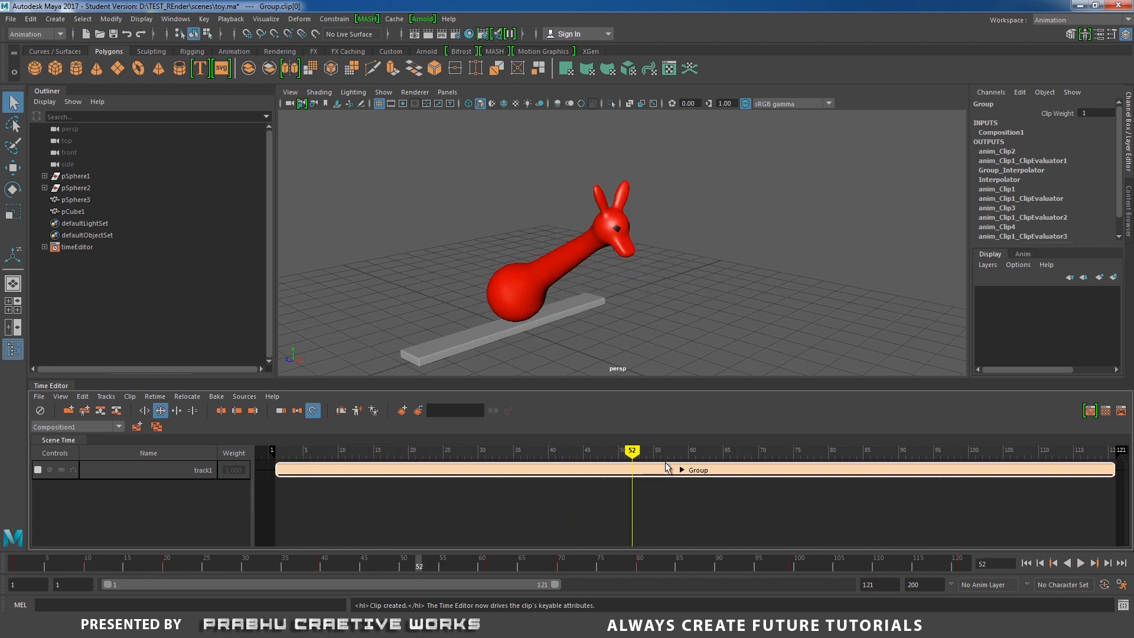
{"action": "left_click", "coordinate": [682, 470]}
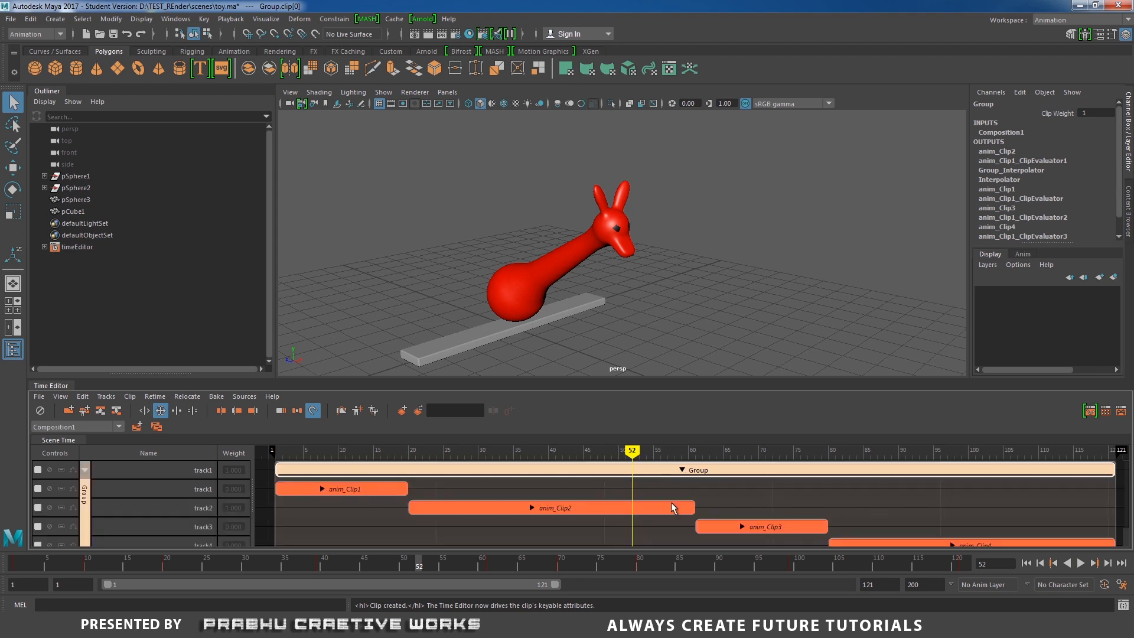
{"action": "left_click", "coordinate": [682, 471]}
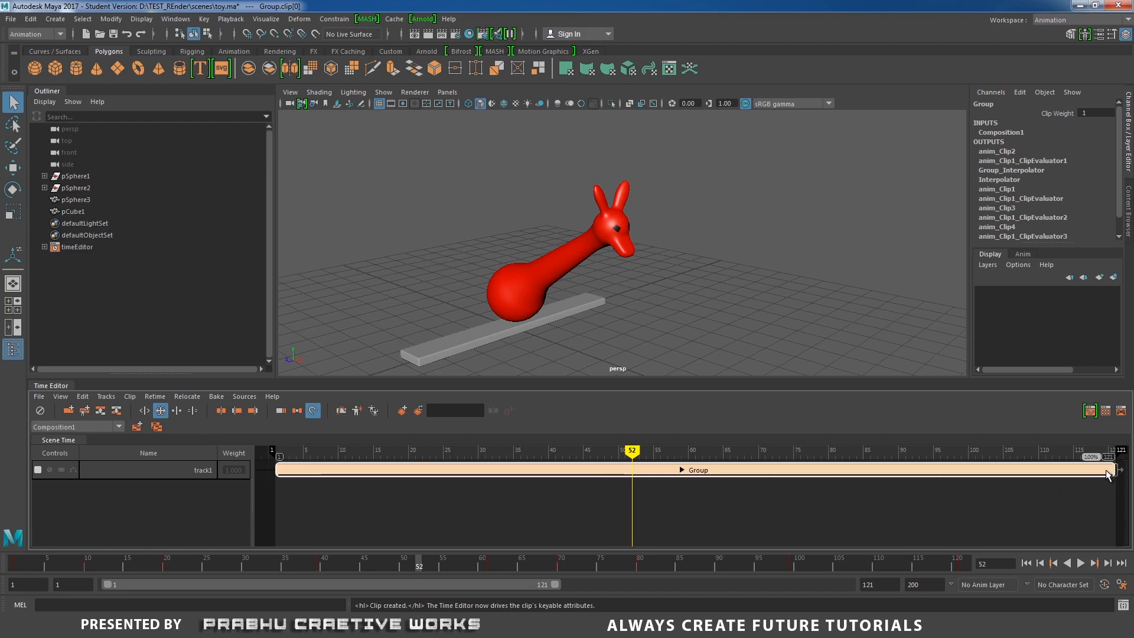
Step: Scale the Group clip down to end at about frame 21, checking its contained clips
{"action": "left_click_drag", "start_coordinate": [1107, 474], "coordinate": [415, 476]}
{"action": "left_click", "coordinate": [331, 470]}
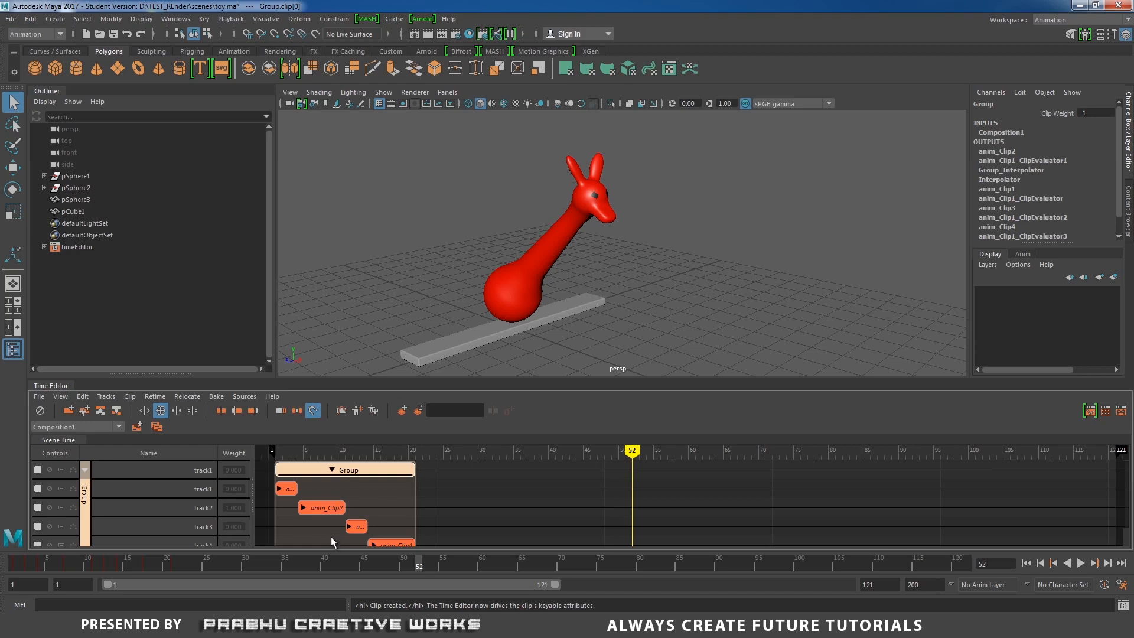
{"action": "left_click", "coordinate": [332, 470]}
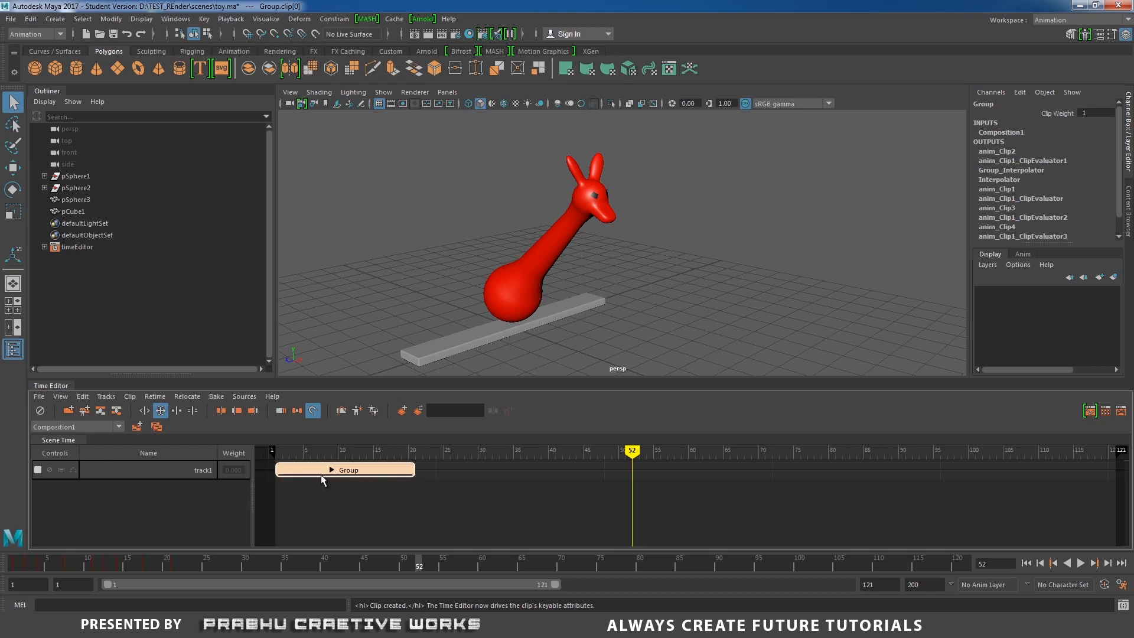
{"action": "left_click", "coordinate": [332, 470]}
{"action": "left_click", "coordinate": [332, 470]}
Step: Play the shortened Group clip from frame 1 and stop at frame 11
{"action": "key", "text": "alt+v"}
{"action": "left_click_drag", "start_coordinate": [192, 448], "coordinate": [194, 449]}
{"action": "left_click_drag", "start_coordinate": [305, 449], "coordinate": [276, 448]}
{"action": "left_click", "coordinate": [1081, 563]}
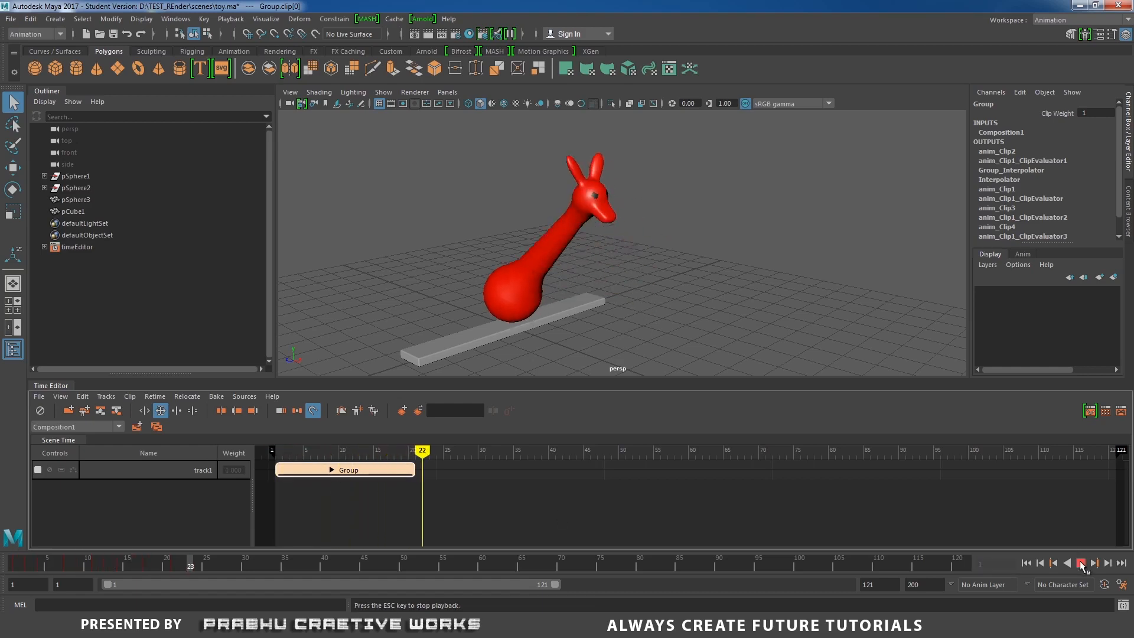
{"action": "left_click_drag", "start_coordinate": [498, 454], "coordinate": [345, 453]}
Step: Scale the Group clip to end at about frame 95, expand it and preview the slower motion
{"action": "left_click_drag", "start_coordinate": [417, 472], "coordinate": [943, 468]}
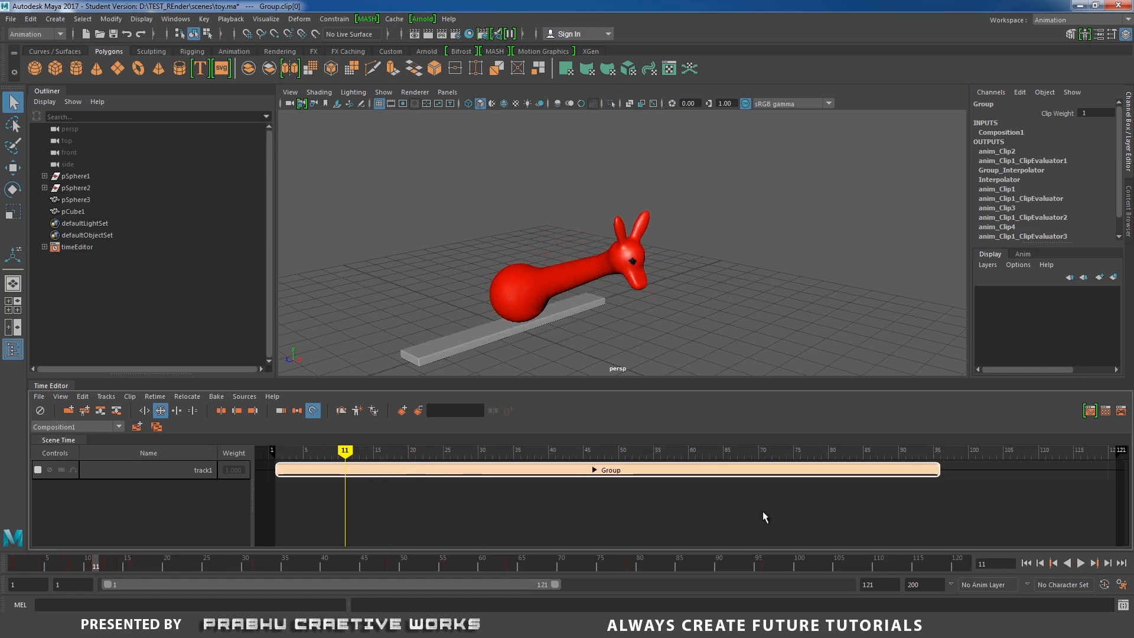
{"action": "left_click", "coordinate": [594, 470]}
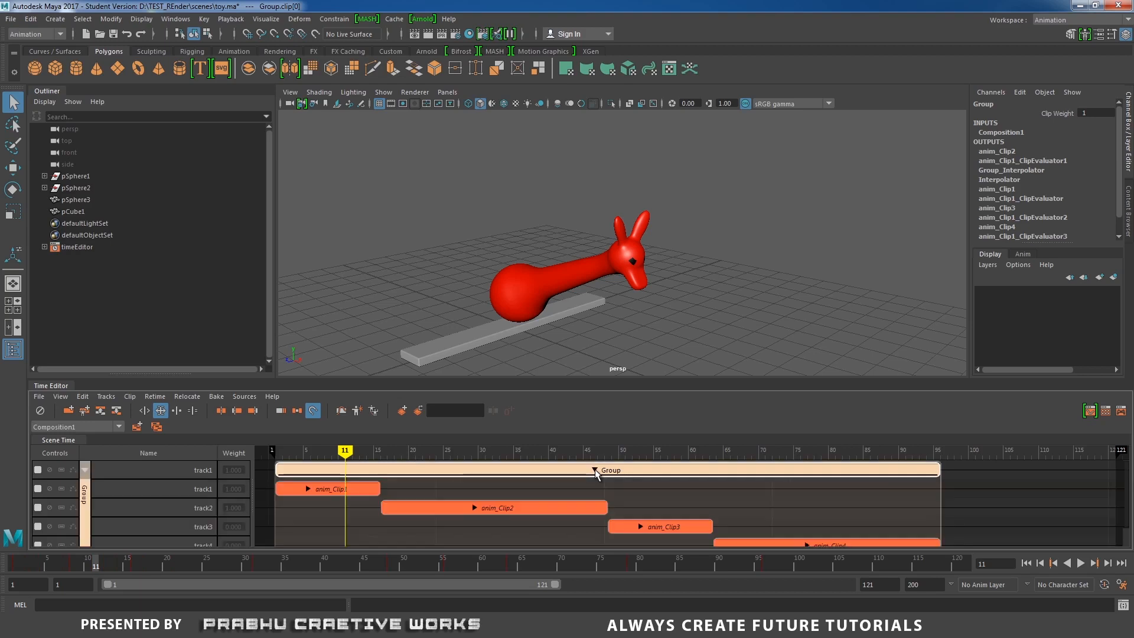
{"action": "left_click", "coordinate": [1080, 563]}
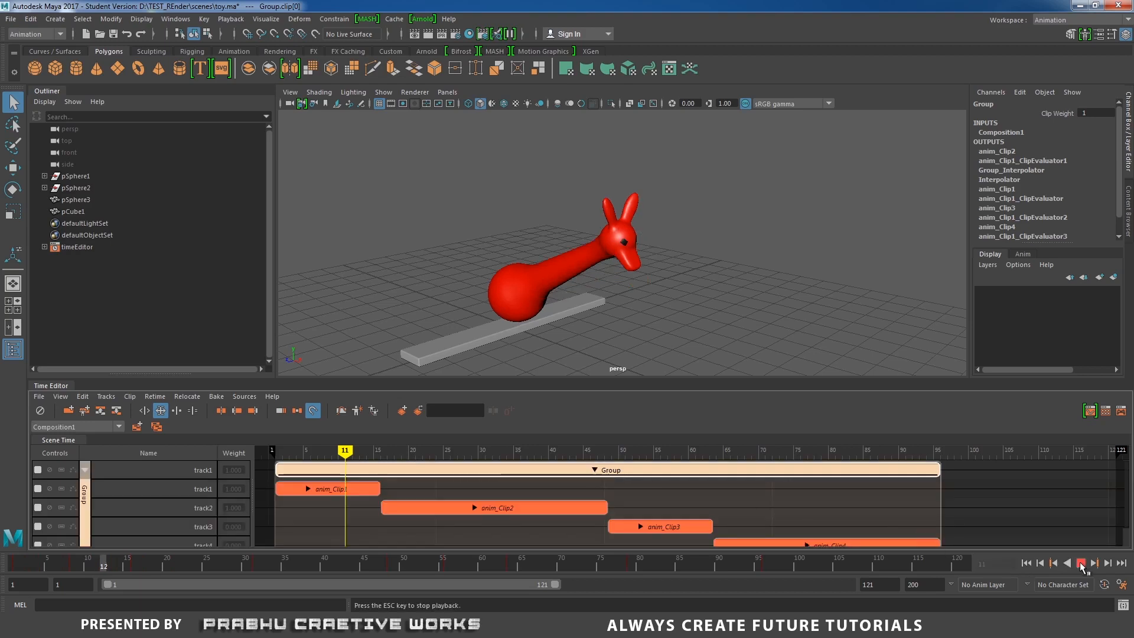
{"action": "left_click", "coordinate": [1080, 562]}
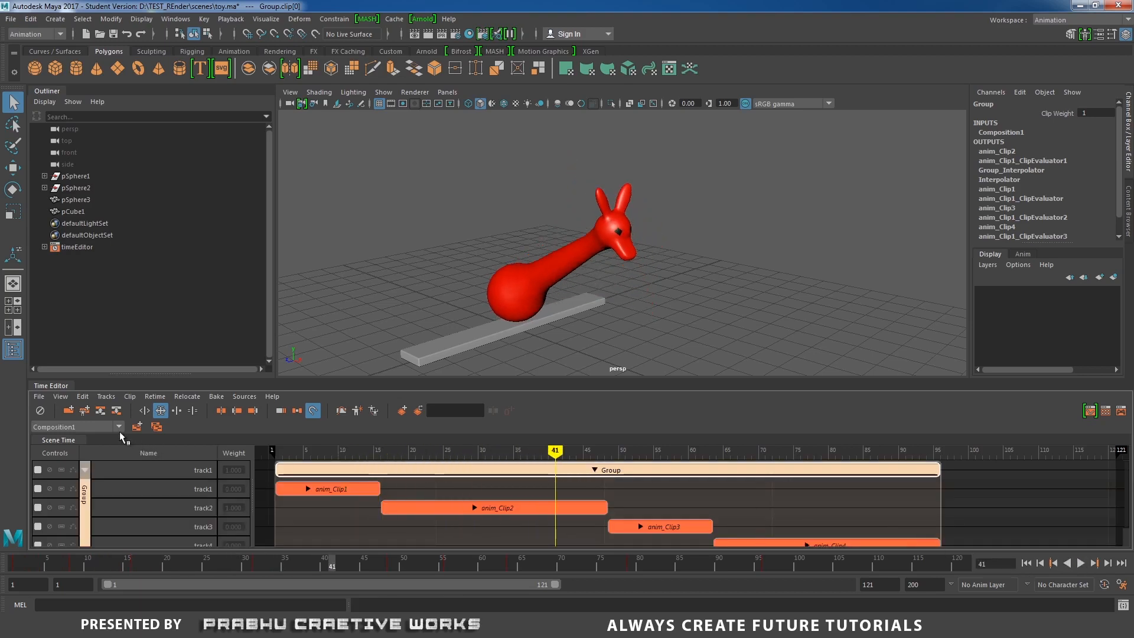
Step: Review the list of compositions with Composition1 kept active, and collapse the Group clip
{"action": "left_click", "coordinate": [77, 427]}
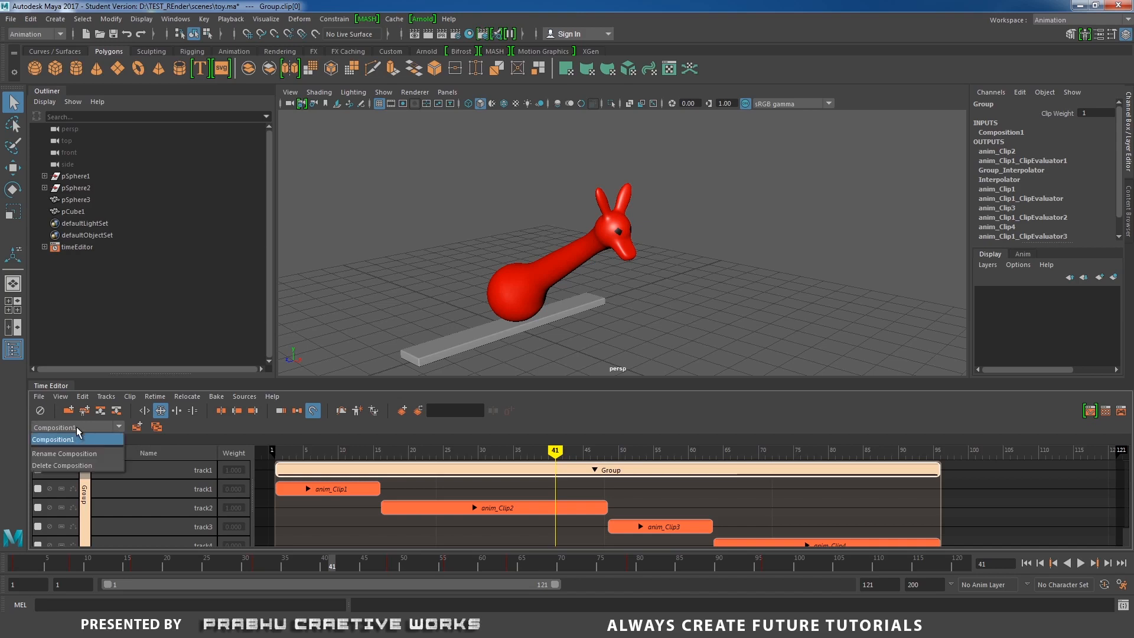
{"action": "left_click", "coordinate": [46, 443]}
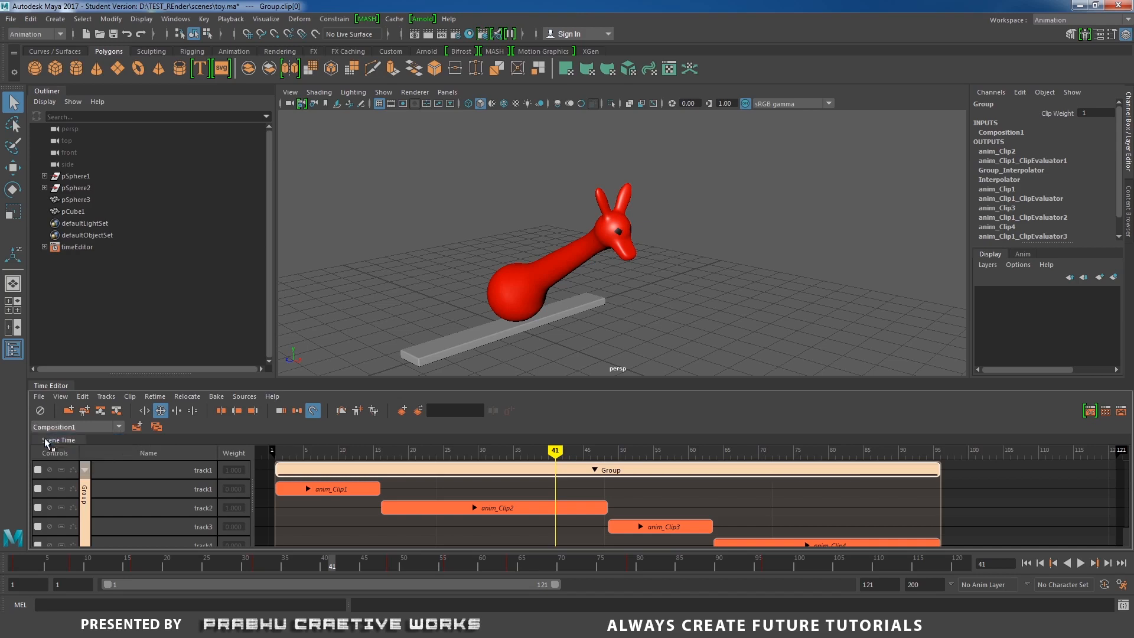
{"action": "left_click", "coordinate": [90, 425]}
{"action": "left_click", "coordinate": [54, 438]}
{"action": "left_click", "coordinate": [87, 429]}
{"action": "left_click", "coordinate": [83, 434]}
{"action": "left_click", "coordinate": [595, 470]}
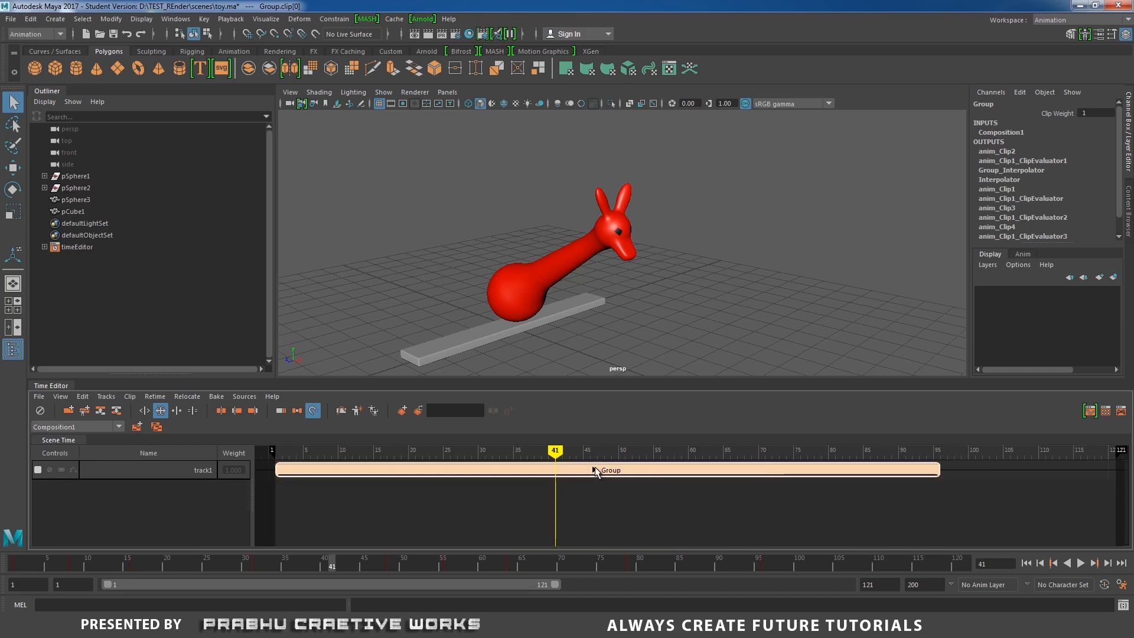
Step: Create a new composition named Composition2 and scrub its empty timeline to frame 7
{"action": "left_click", "coordinate": [138, 427]}
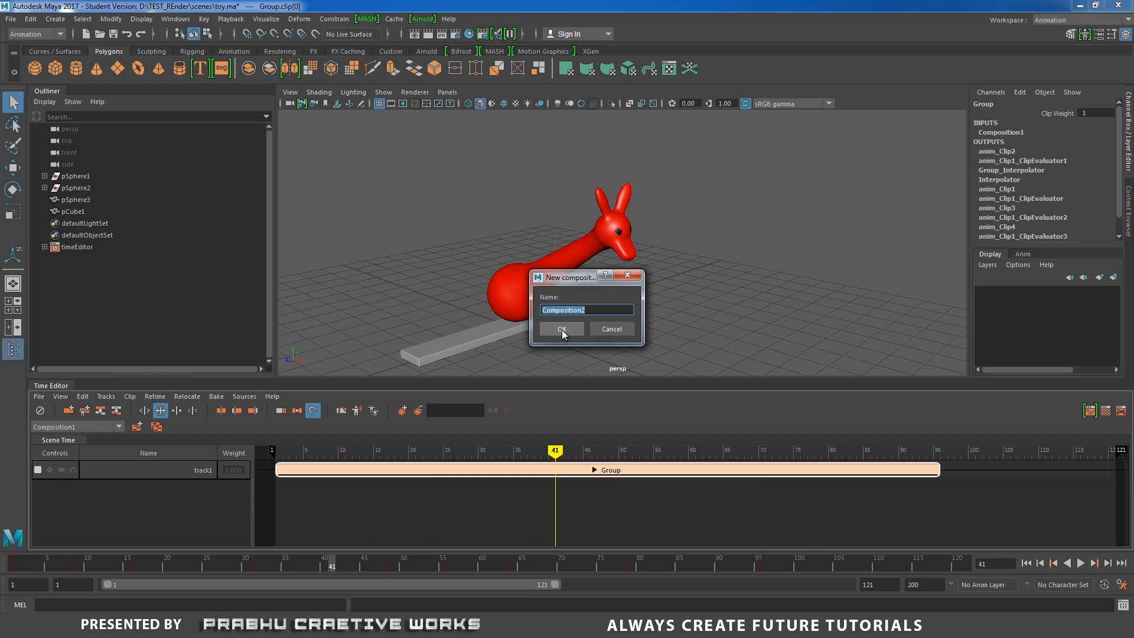
{"action": "left_click", "coordinate": [562, 330]}
{"action": "left_click_drag", "start_coordinate": [428, 451], "coordinate": [316, 453]}
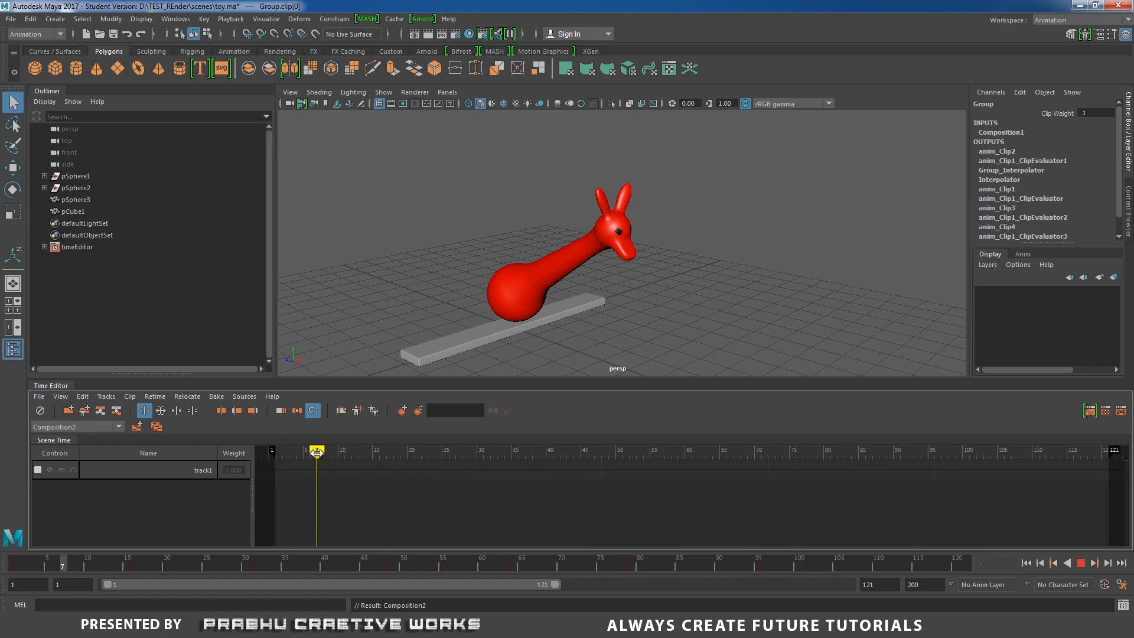
Step: Switch to Composition1 and play it briefly, then return to Composition2 and play it for comparison
{"action": "left_click", "coordinate": [97, 428]}
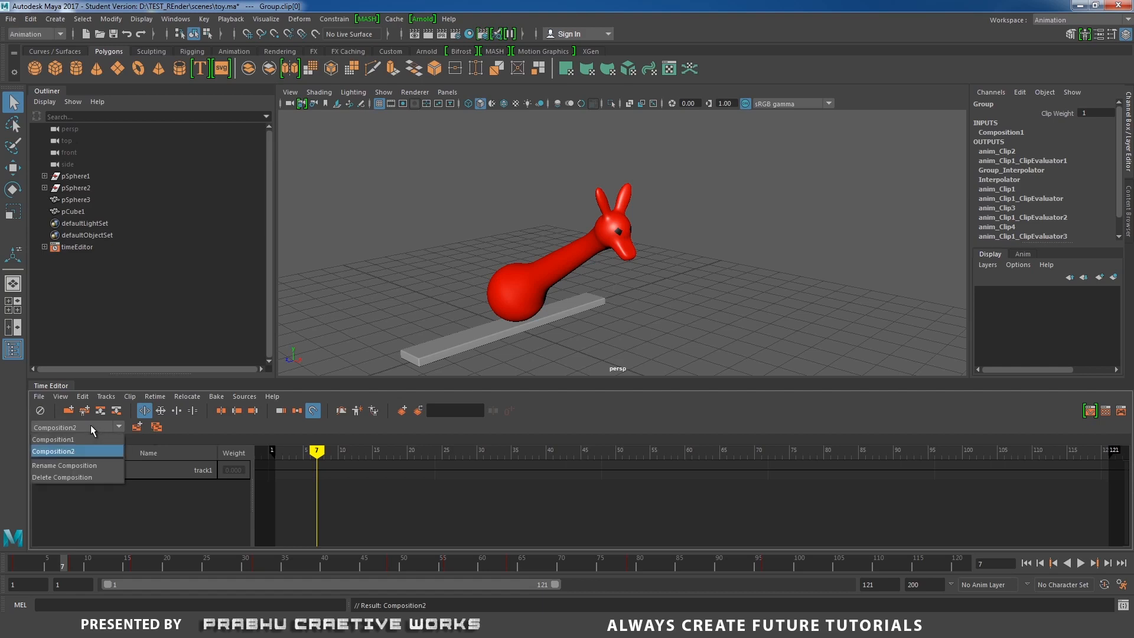
{"action": "left_click", "coordinate": [58, 442]}
{"action": "key", "text": "alt+v"}
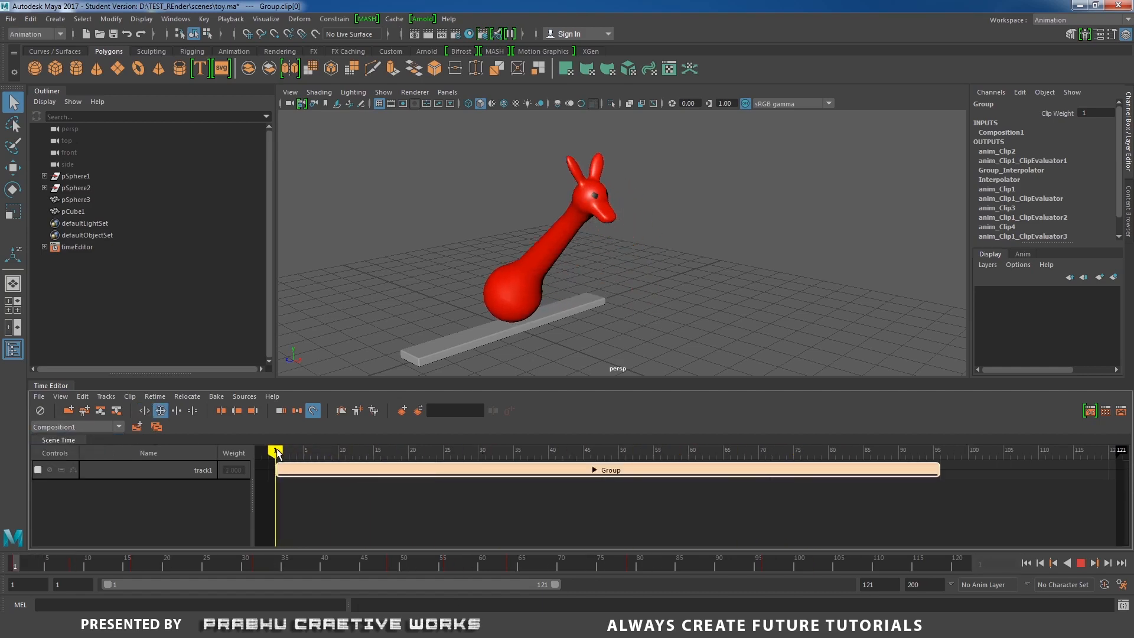
{"action": "key", "text": "alt+v"}
{"action": "left_click", "coordinate": [100, 427]}
{"action": "left_click", "coordinate": [77, 451]}
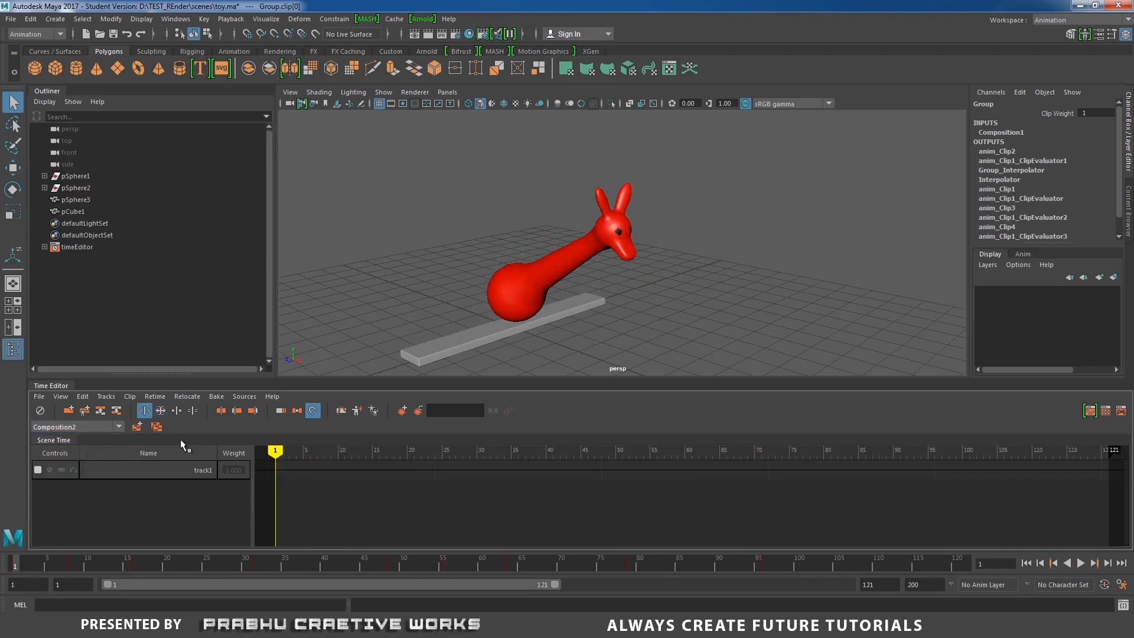
{"action": "key", "text": "alt+v"}
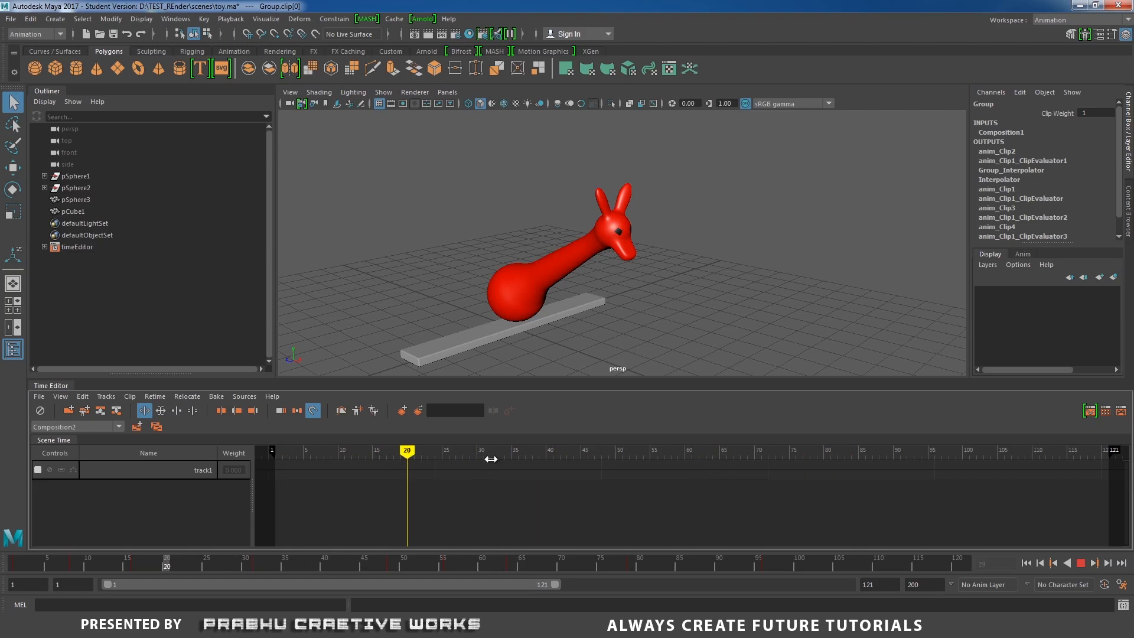
{"action": "key", "text": "alt+v"}
Step: Reset the Rotate Z of the giraffe body pSphere3 to 0 and check the playback in Composition2
{"action": "left_click", "coordinate": [572, 281]}
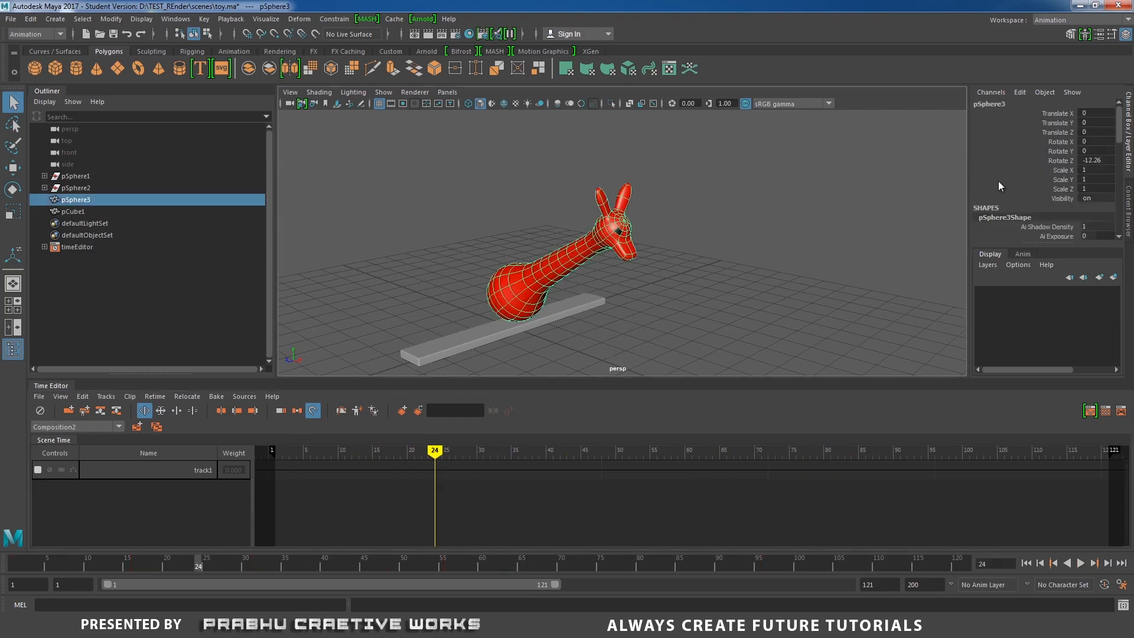
{"action": "double_click", "coordinate": [1087, 162]}
{"action": "type", "text": "0"}
{"action": "key", "text": "Return"}
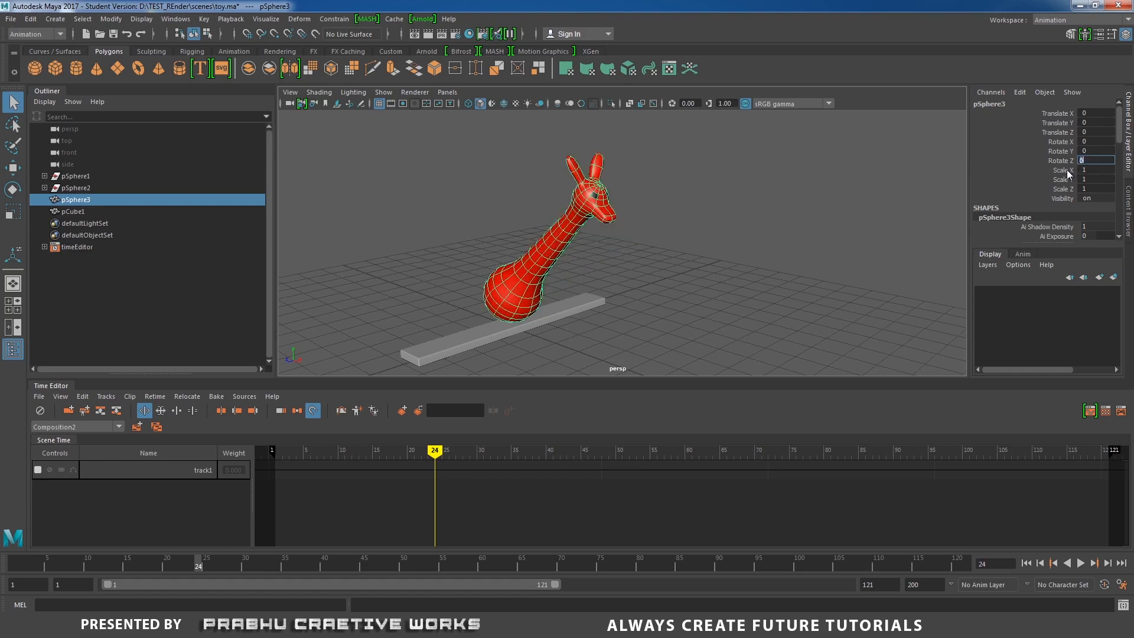
{"action": "key", "text": "alt+v"}
{"action": "left_click_drag", "start_coordinate": [316, 451], "coordinate": [331, 451]}
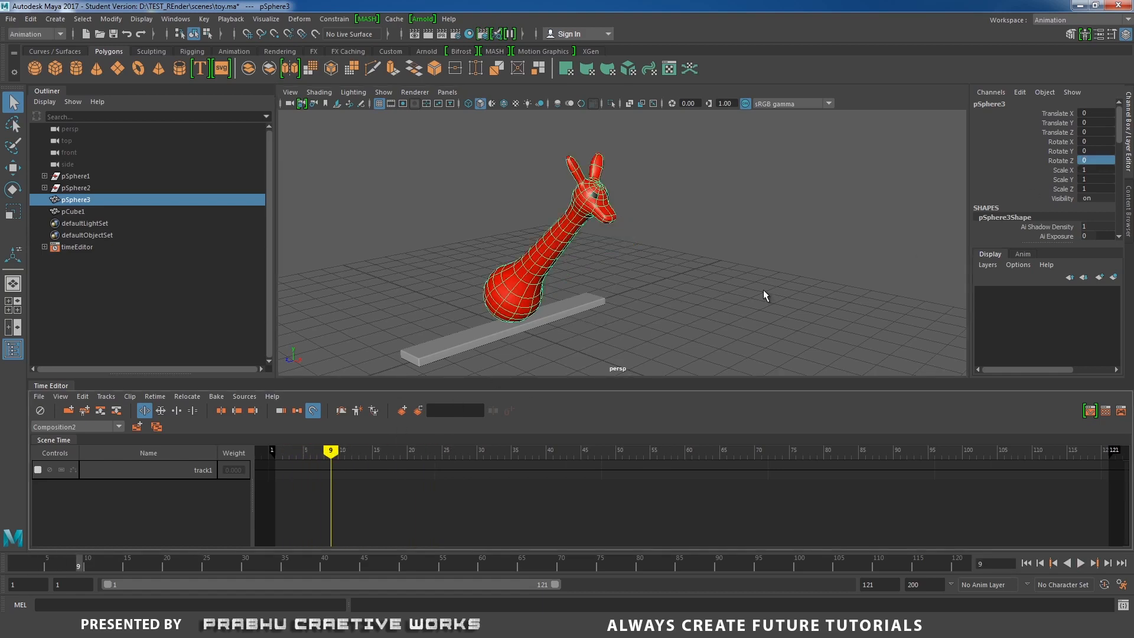
Step: Key the Rotate X channel of pSphere3 at 0 on frame 1
{"action": "left_click", "coordinate": [1063, 142]}
{"action": "key", "text": "e"}
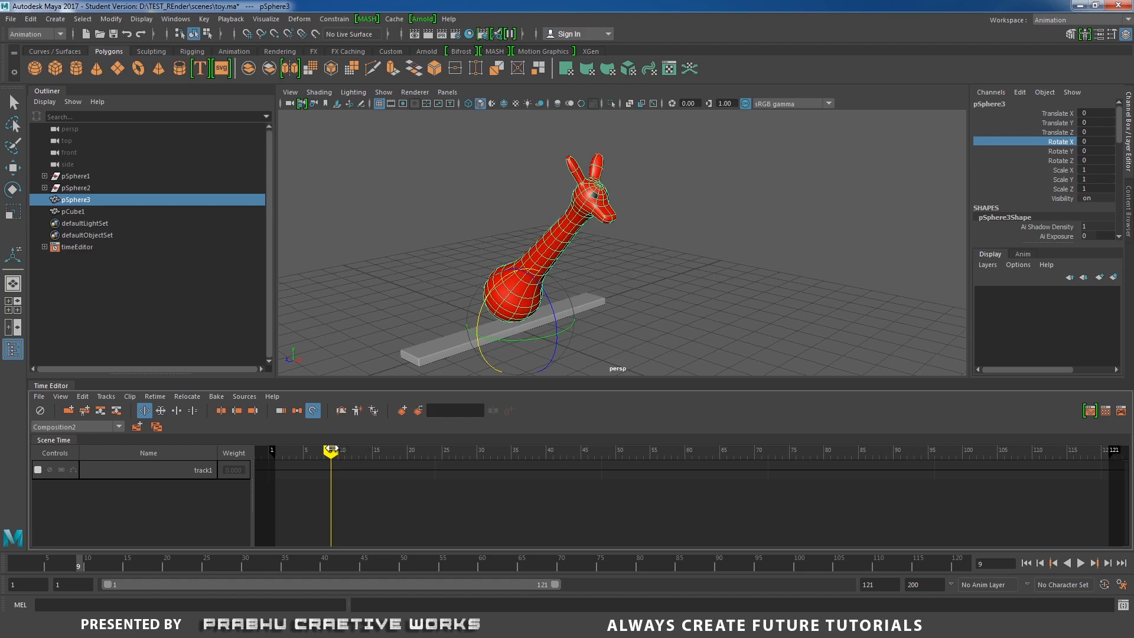
{"action": "left_click_drag", "start_coordinate": [332, 449], "coordinate": [276, 451]}
{"action": "right_click", "coordinate": [1068, 141]}
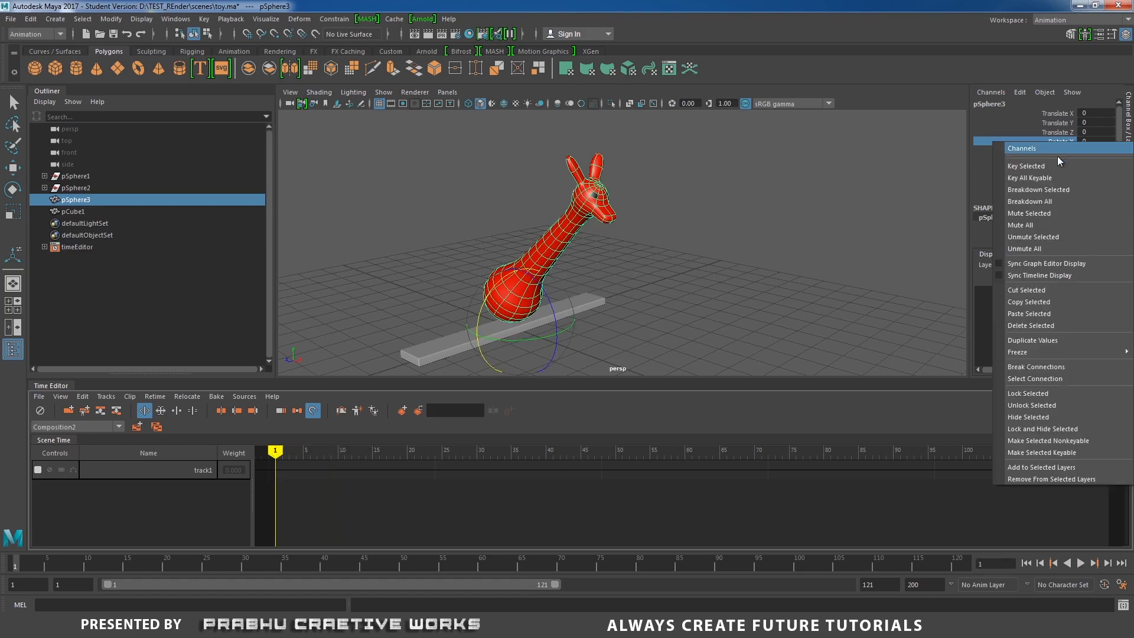
{"action": "left_click", "coordinate": [1049, 167]}
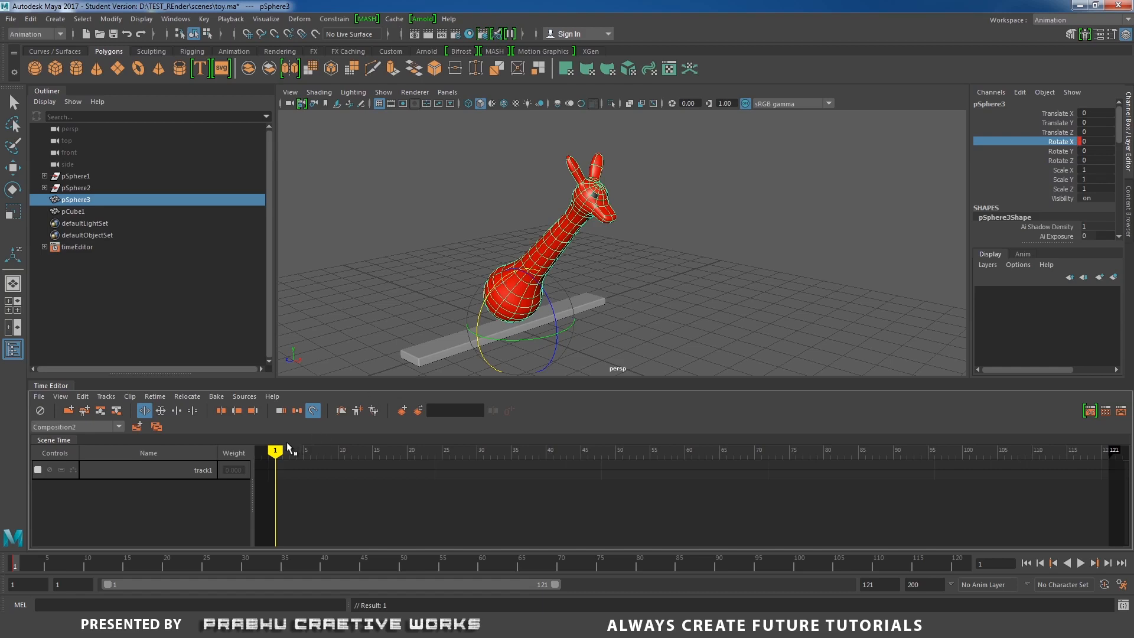
Step: At frame 30, rotate pSphere3 to about -45.9 degrees on Rotate X and key that channel
{"action": "key", "text": "alt+v"}
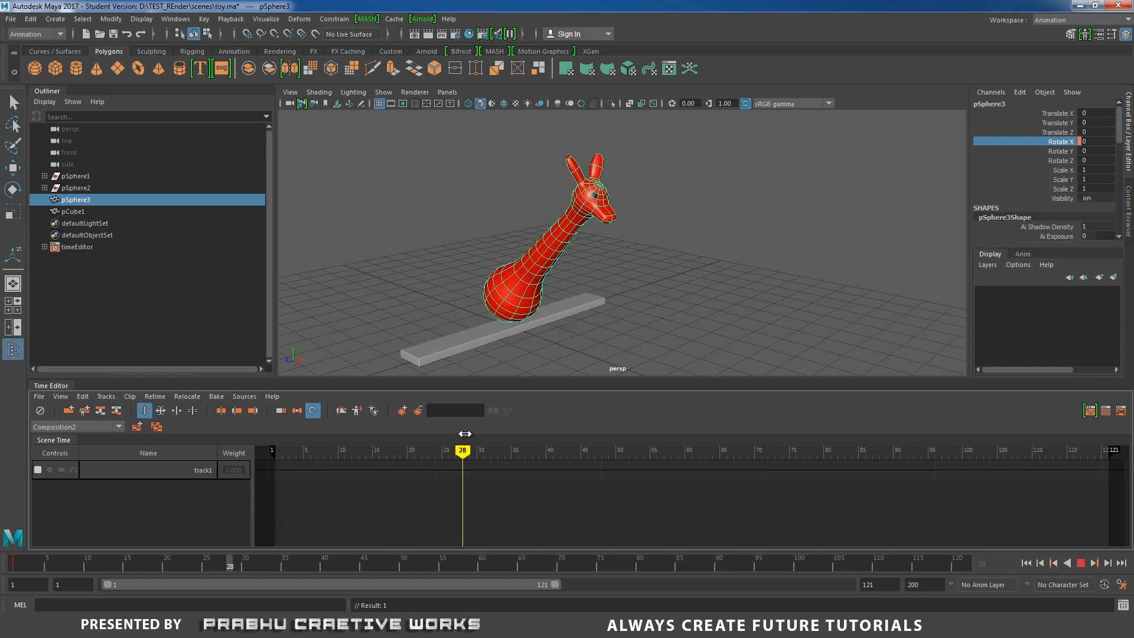
{"action": "key", "text": "alt+v"}
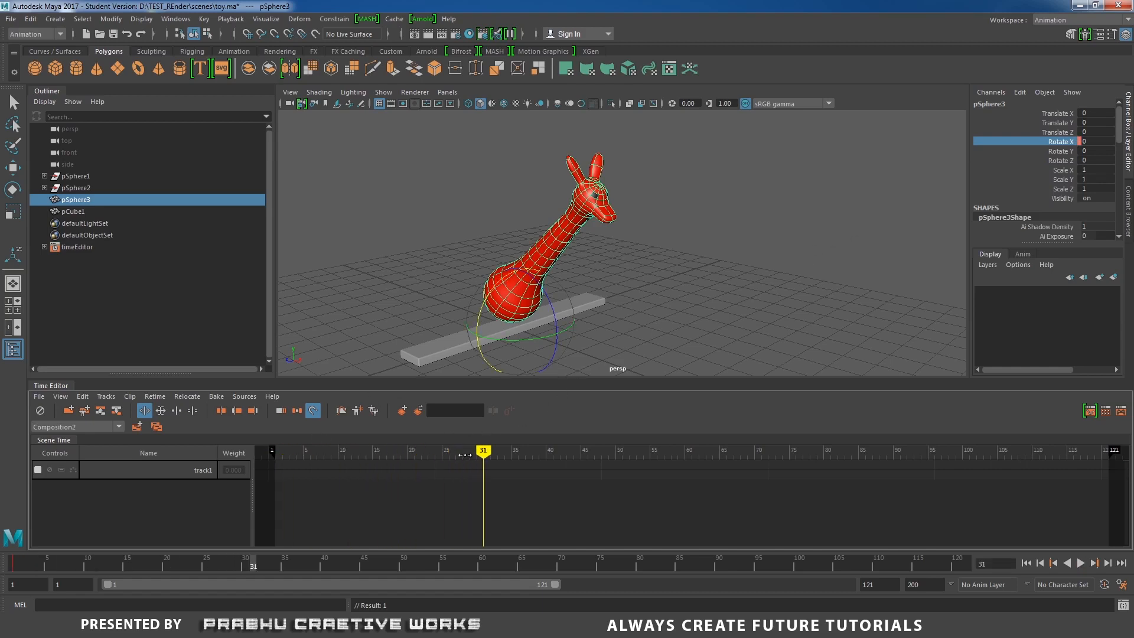
{"action": "left_click_drag", "start_coordinate": [490, 451], "coordinate": [479, 451]}
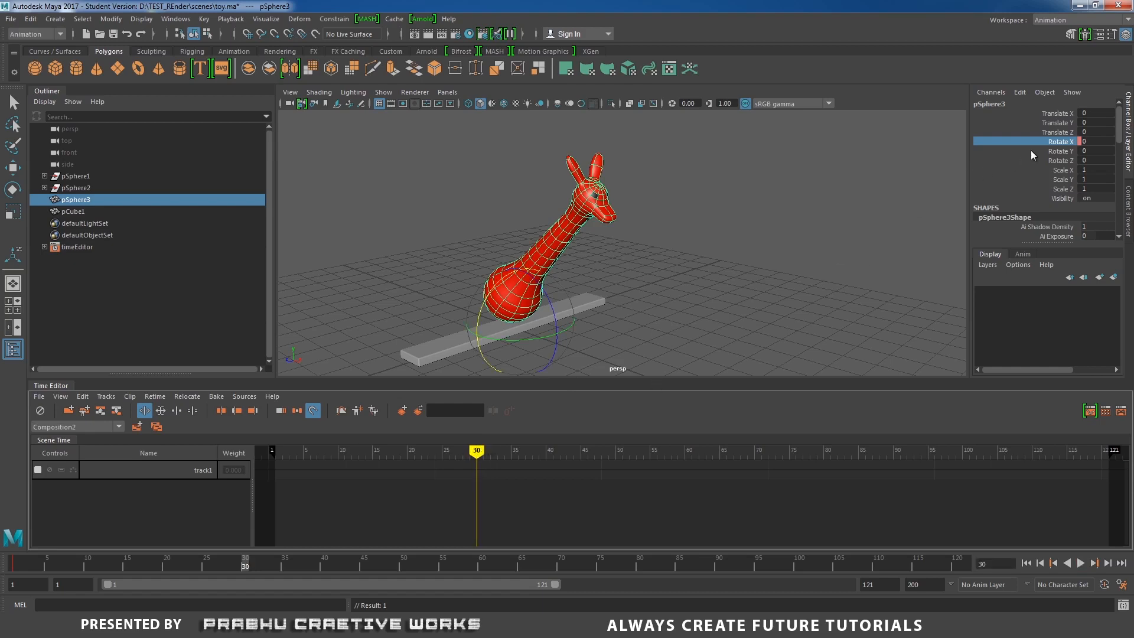
{"action": "middle_click_drag", "start_coordinate": [498, 289], "coordinate": [531, 271]}
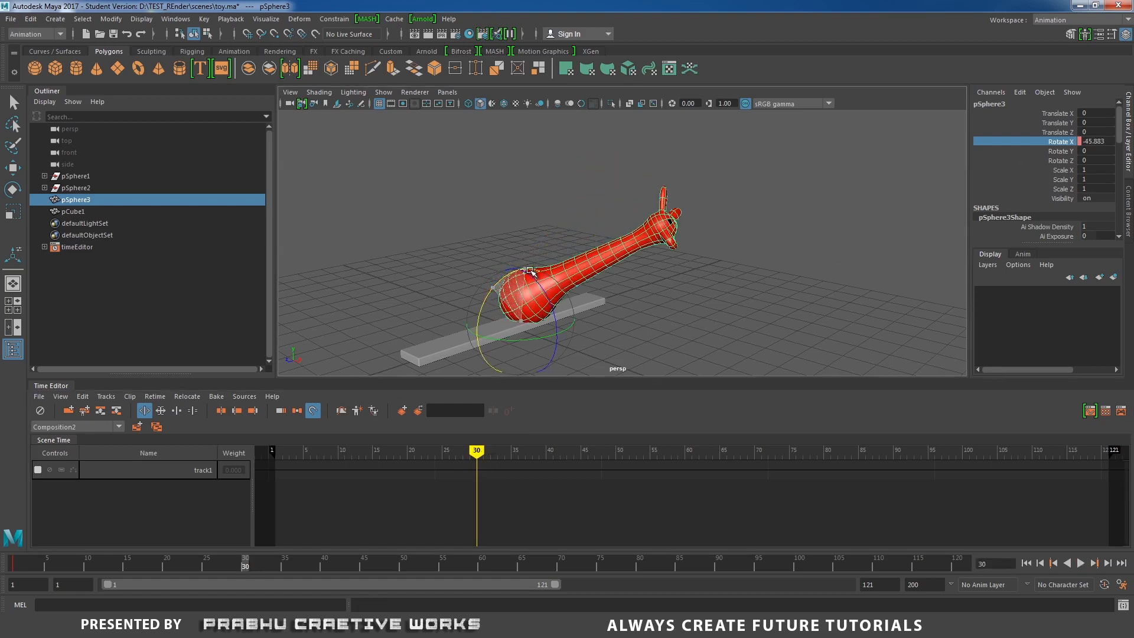
{"action": "right_click", "coordinate": [1052, 144]}
{"action": "left_click", "coordinate": [1022, 155]}
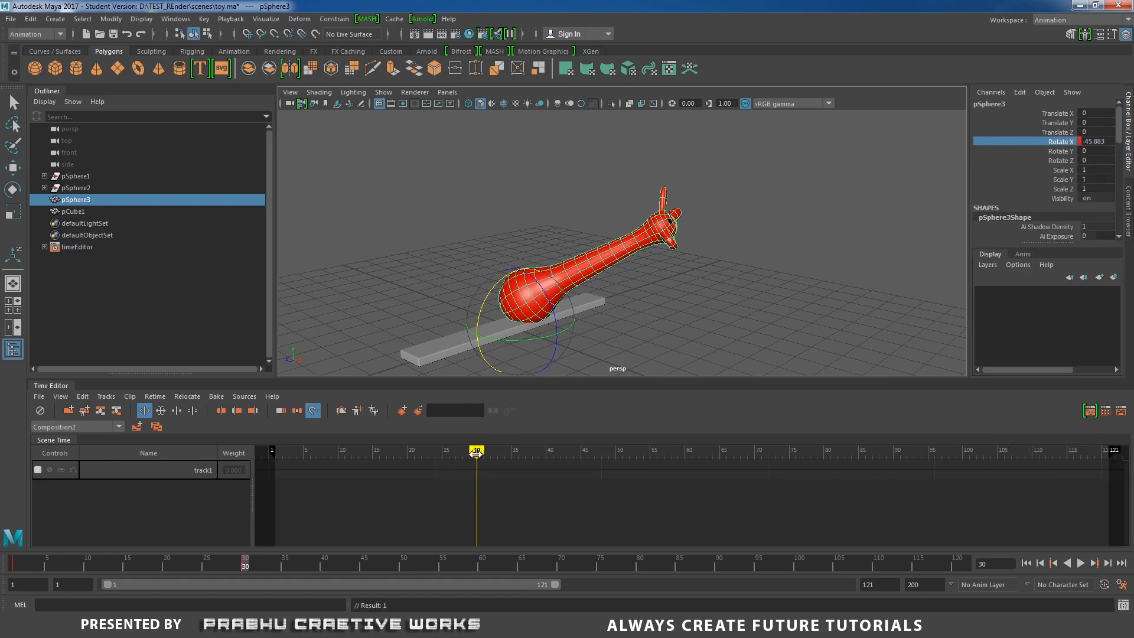
Step: At frame 60, set the Rotate X of pSphere3 to 0 and key that channel
{"action": "key", "text": "alt+v"}
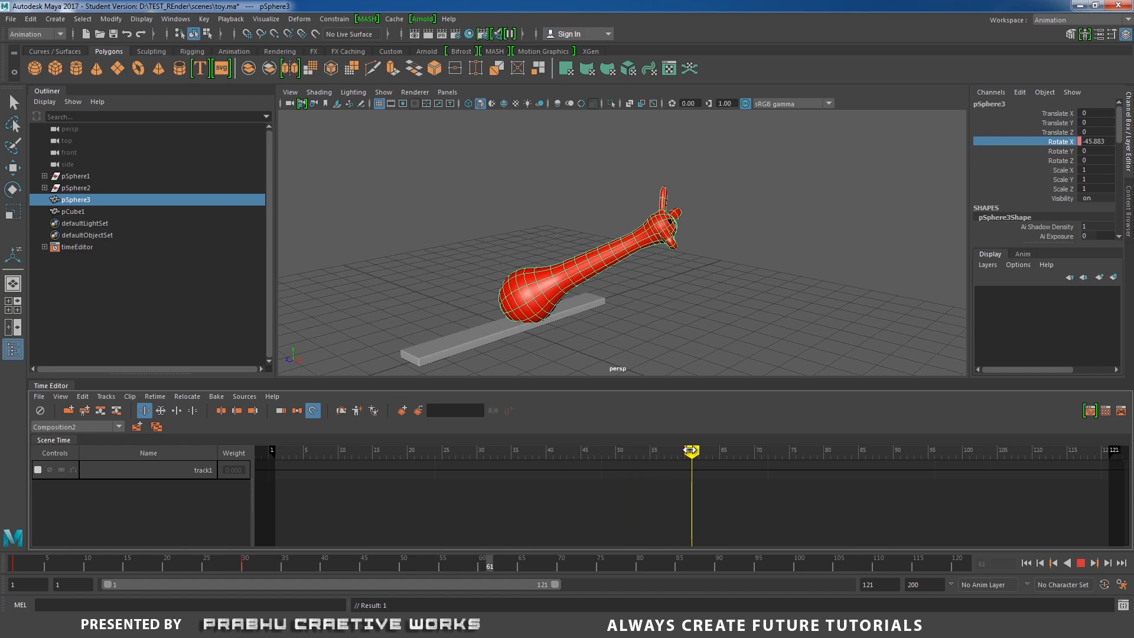
{"action": "left_click_drag", "start_coordinate": [692, 450], "coordinate": [686, 451]}
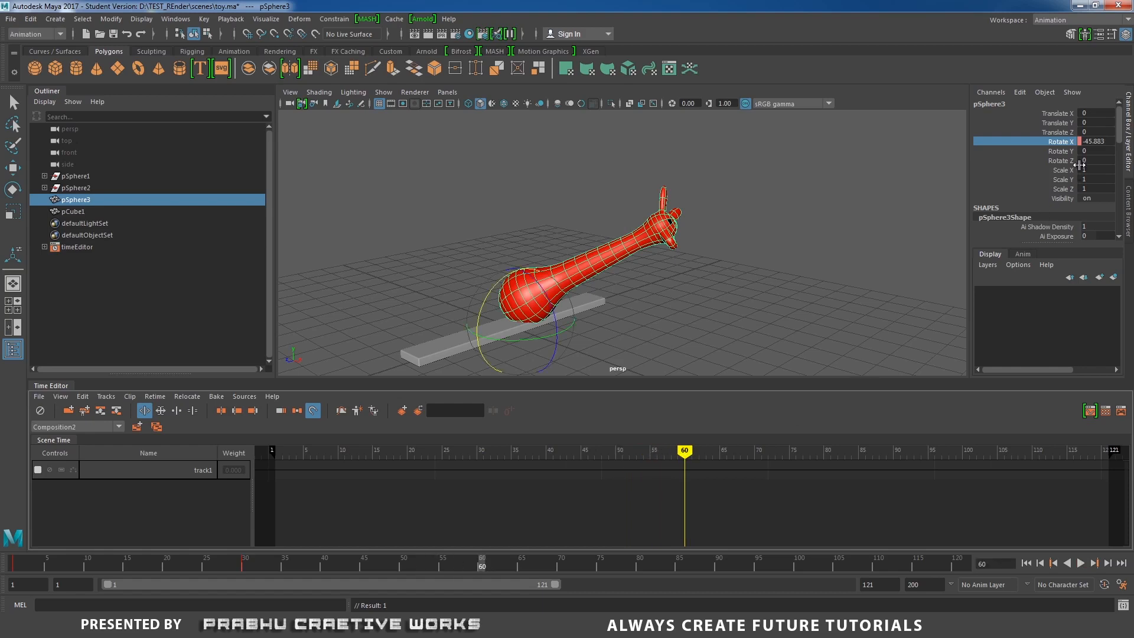
{"action": "double_click", "coordinate": [1096, 141]}
{"action": "type", "text": "0"}
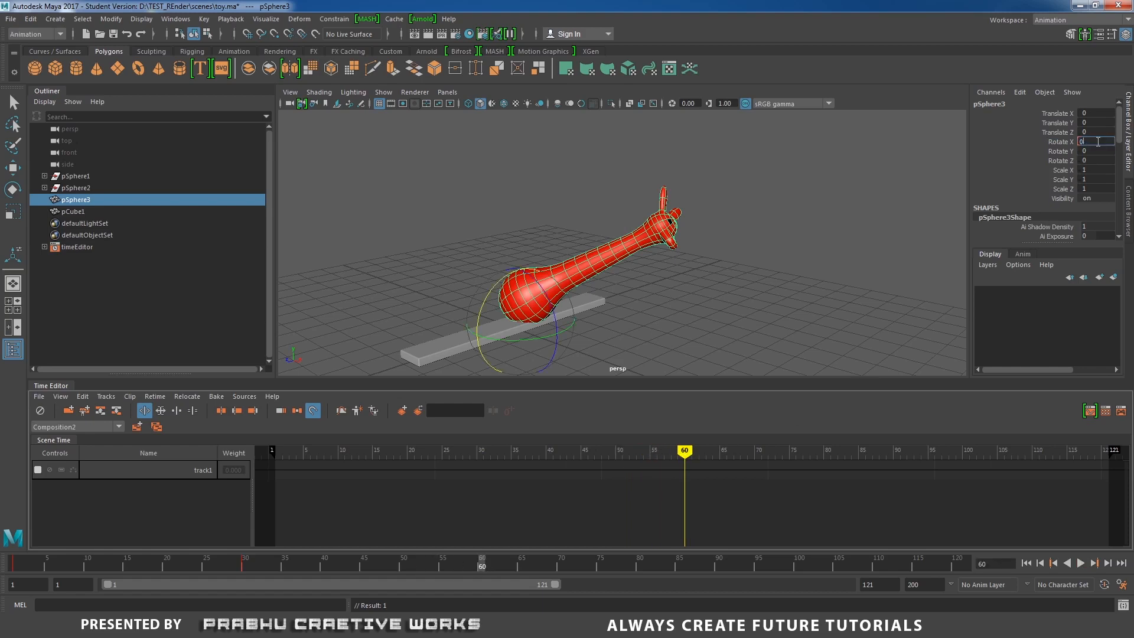
{"action": "key", "text": "Return"}
{"action": "left_click", "coordinate": [1063, 141]}
{"action": "right_click", "coordinate": [1066, 142]}
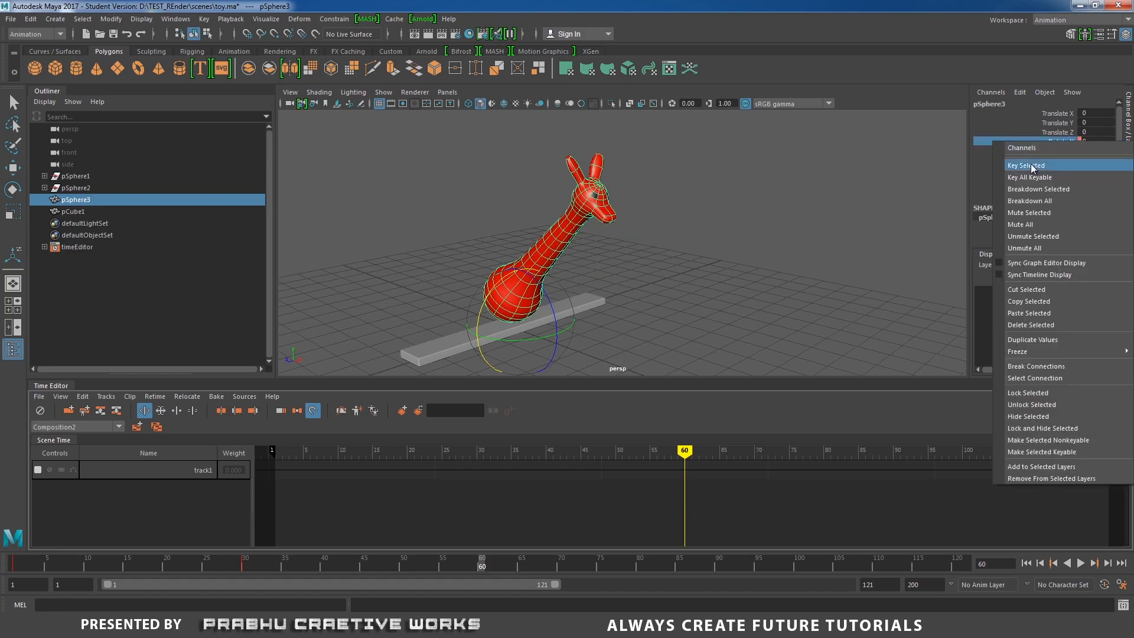
{"action": "left_click", "coordinate": [1030, 165]}
Step: Play the new Rotate X animation in Composition2 from near the start of the timeline
{"action": "left_click_drag", "start_coordinate": [684, 450], "coordinate": [282, 461]}
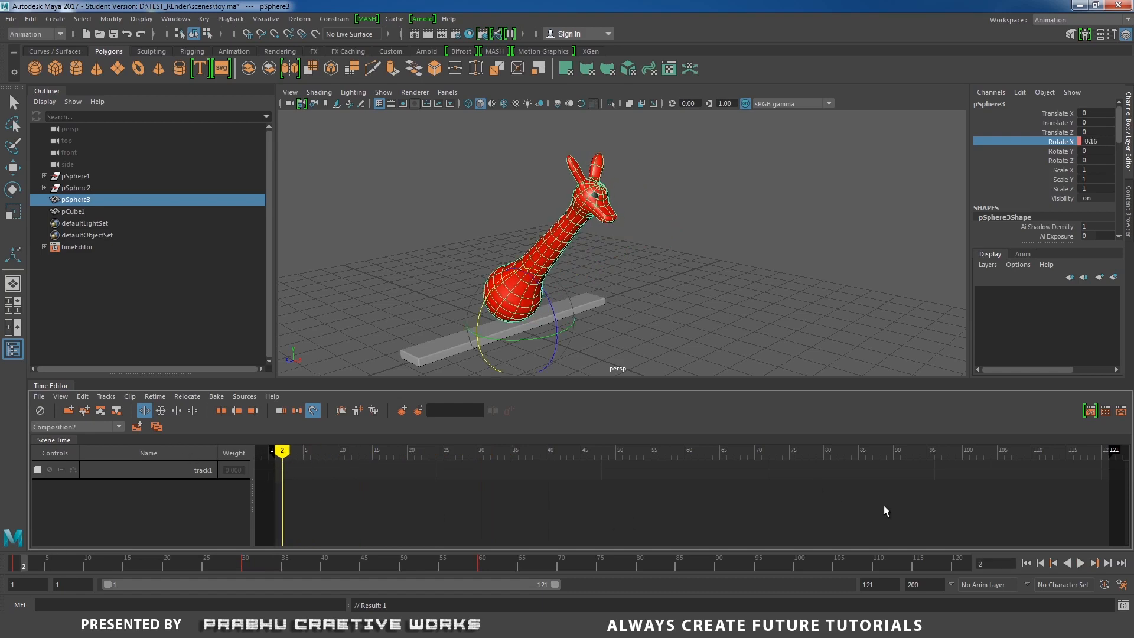
{"action": "left_click", "coordinate": [1082, 564]}
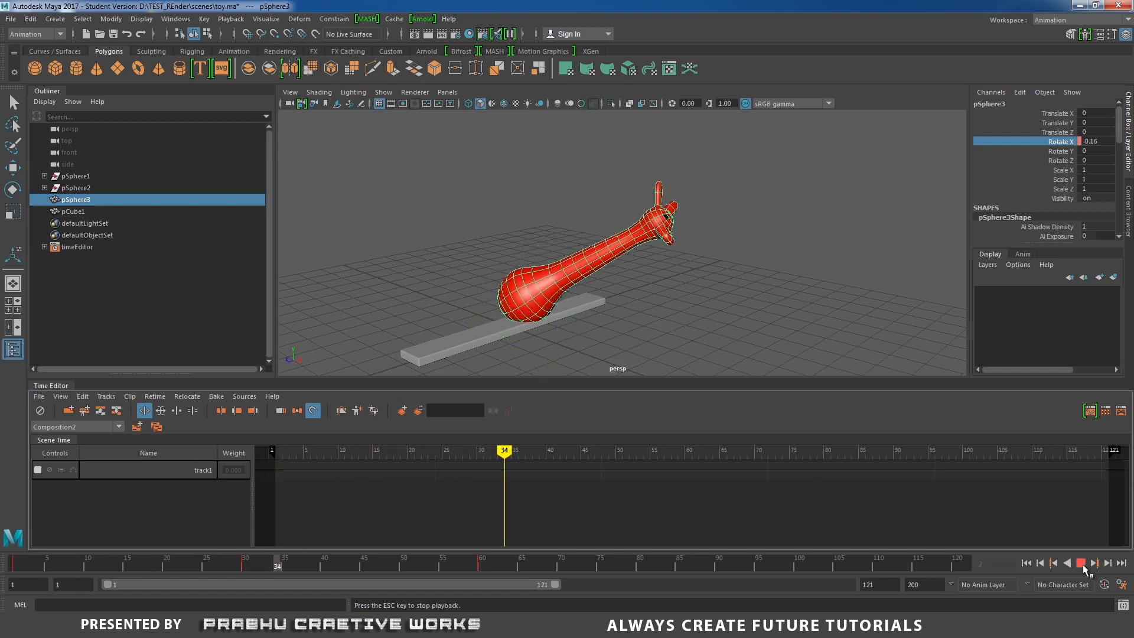
{"action": "key", "text": "Escape"}
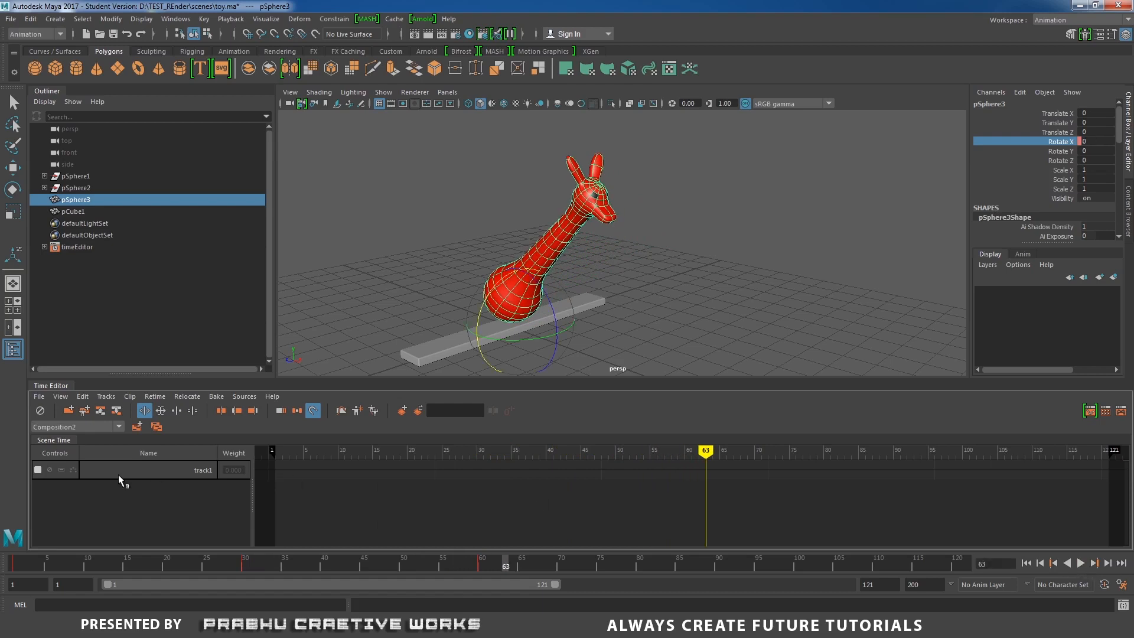
Step: Switch to Composition1 and scrub its grouped clip to review the giraffe's motion
{"action": "left_click", "coordinate": [86, 427]}
{"action": "left_click", "coordinate": [78, 442]}
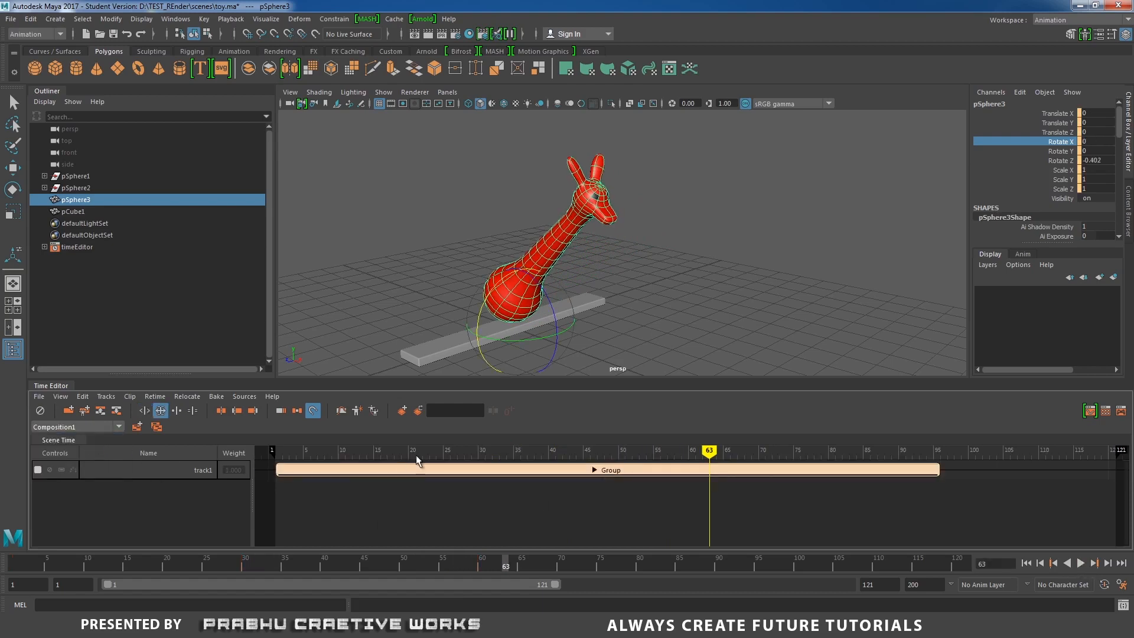
{"action": "left_click_drag", "start_coordinate": [415, 454], "coordinate": [331, 454]}
Step: Return to Composition2, play its animation for comparison, and bring the current time back to frame 0
{"action": "left_click", "coordinate": [112, 426]}
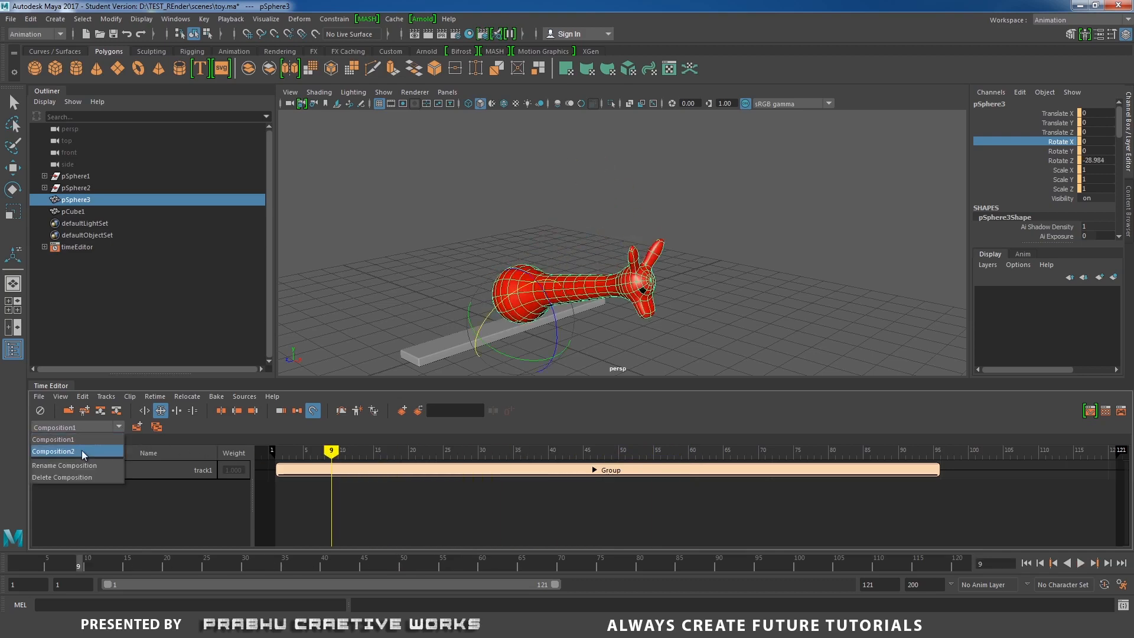
{"action": "left_click", "coordinate": [82, 451]}
{"action": "key", "text": "alt+v"}
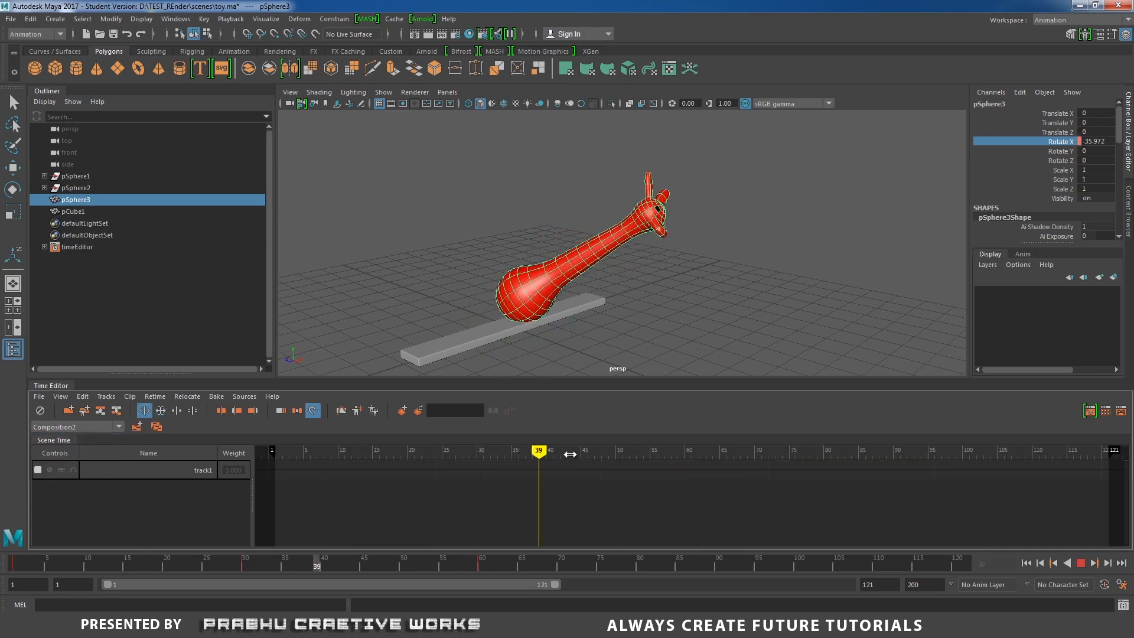
{"action": "left_click_drag", "start_coordinate": [570, 453], "coordinate": [269, 458]}
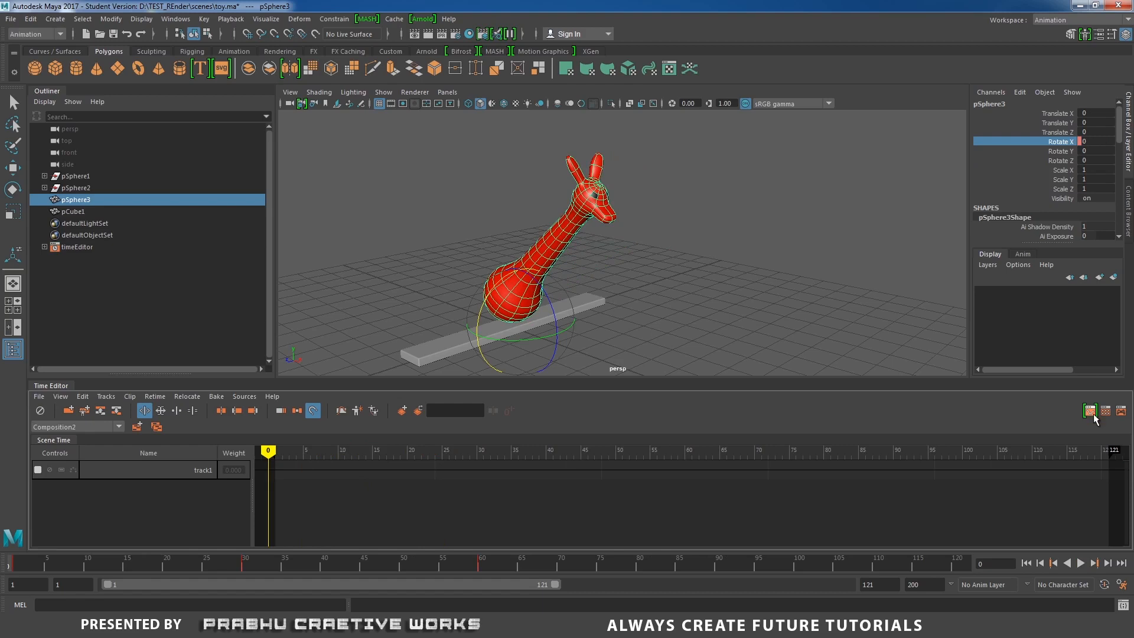